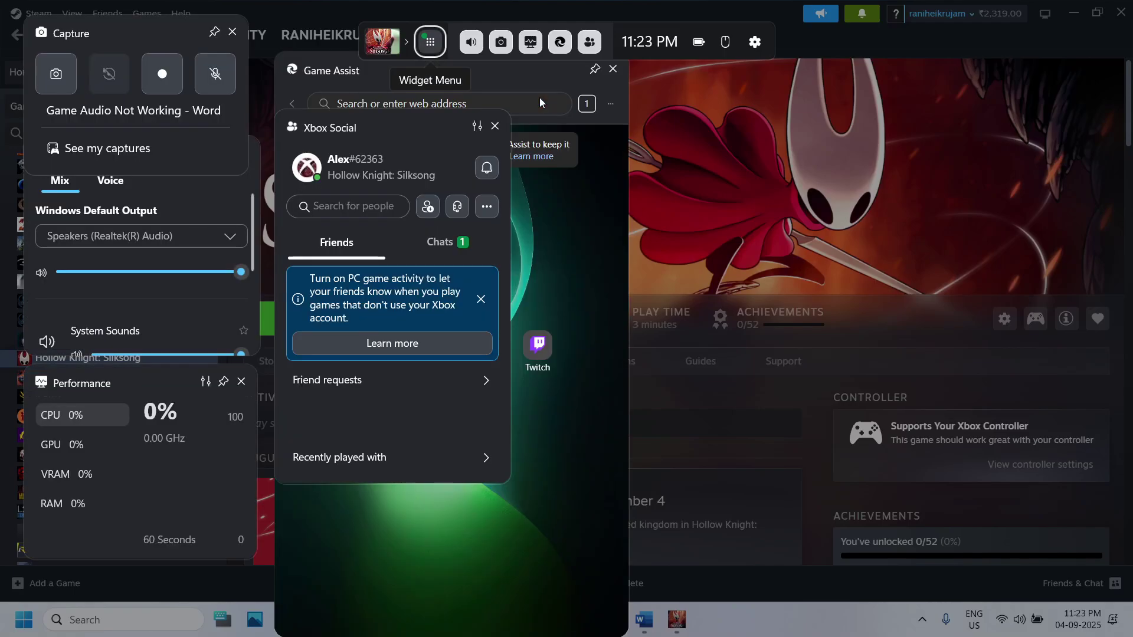
- In the Game Bar audio mix, choose Speakers (Realtek(R) Audio) as the Windows default output
left_click(473, 44)
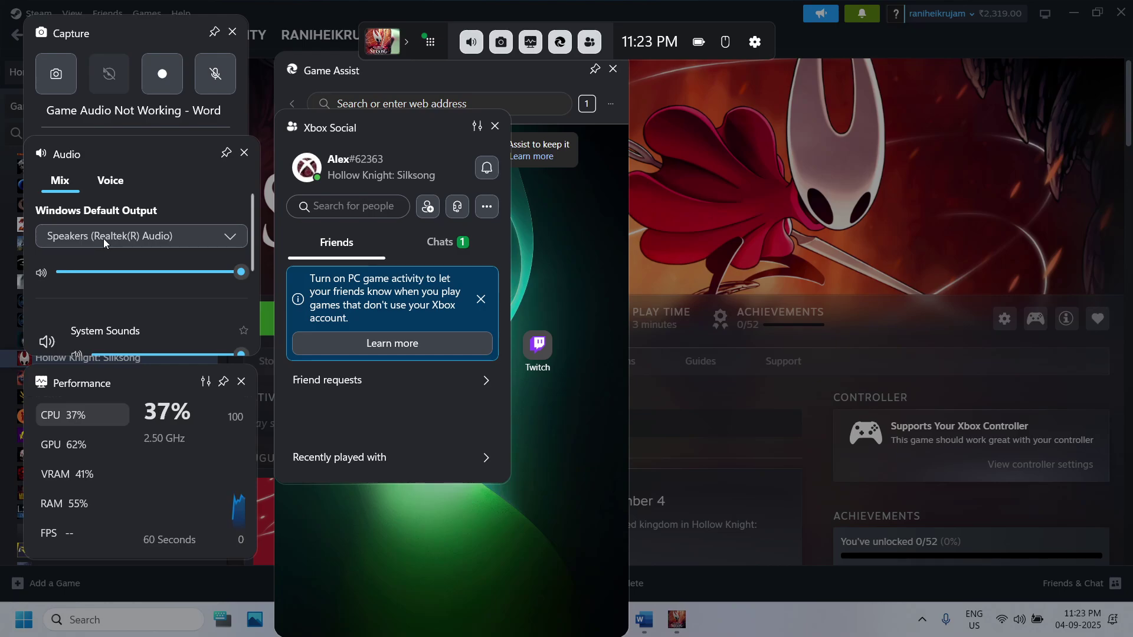
left_click(233, 245)
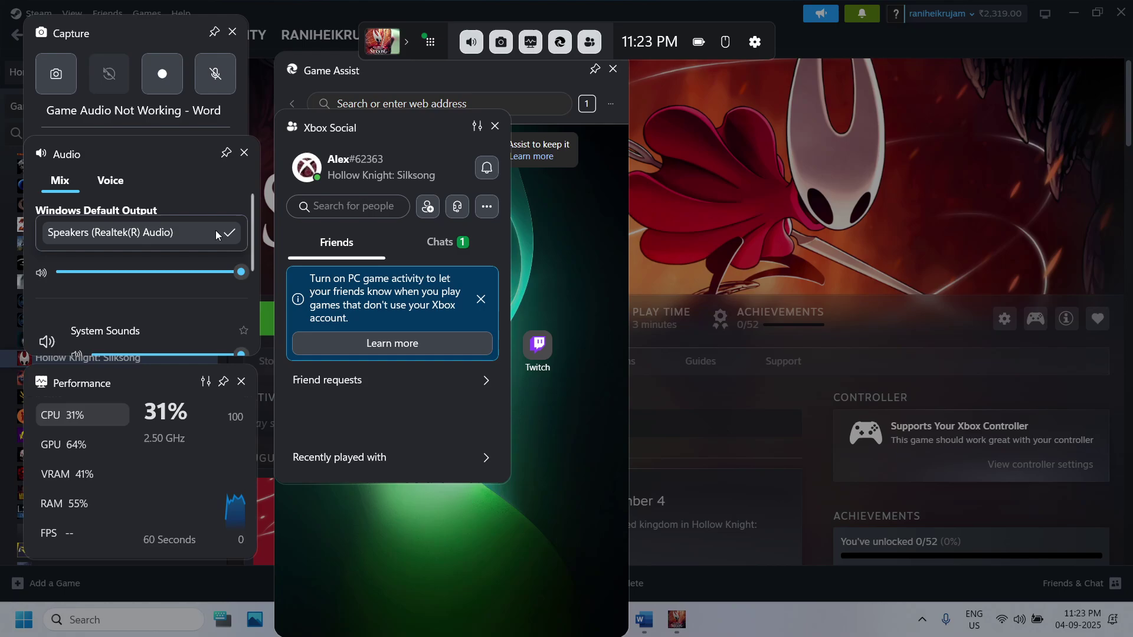
left_click(205, 234)
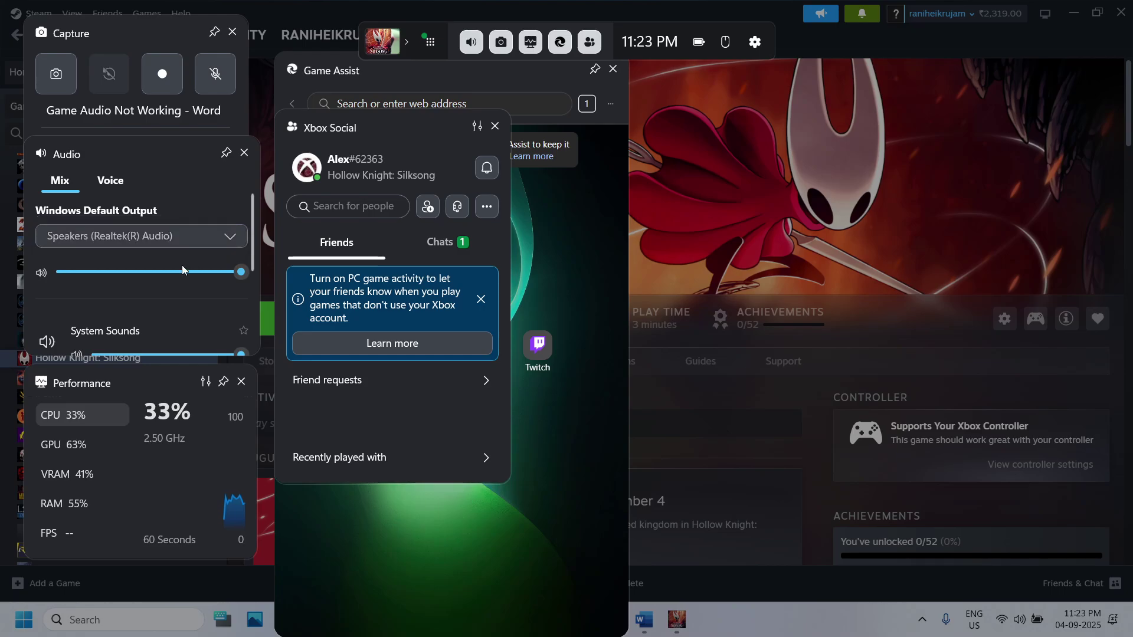
left_click(232, 237)
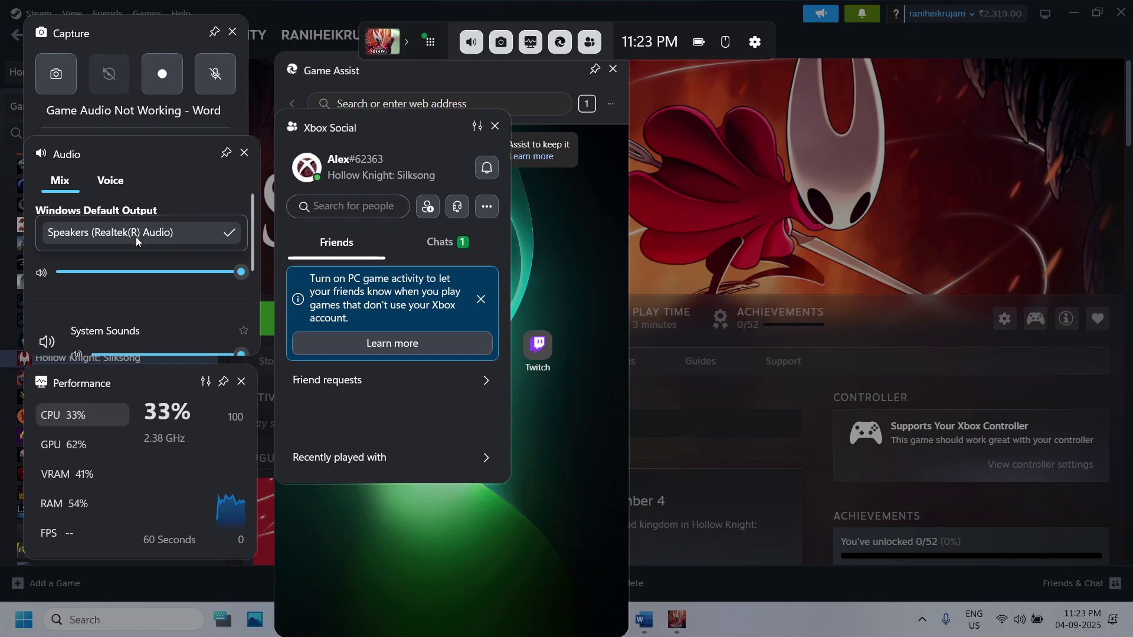
left_click(176, 173)
- Unmute Hollow Knight: Silksong in the Game Bar audio mixer and set its volume to the maximum
scroll(158, 276, "down", 1)
scroll(157, 276, "down", 2)
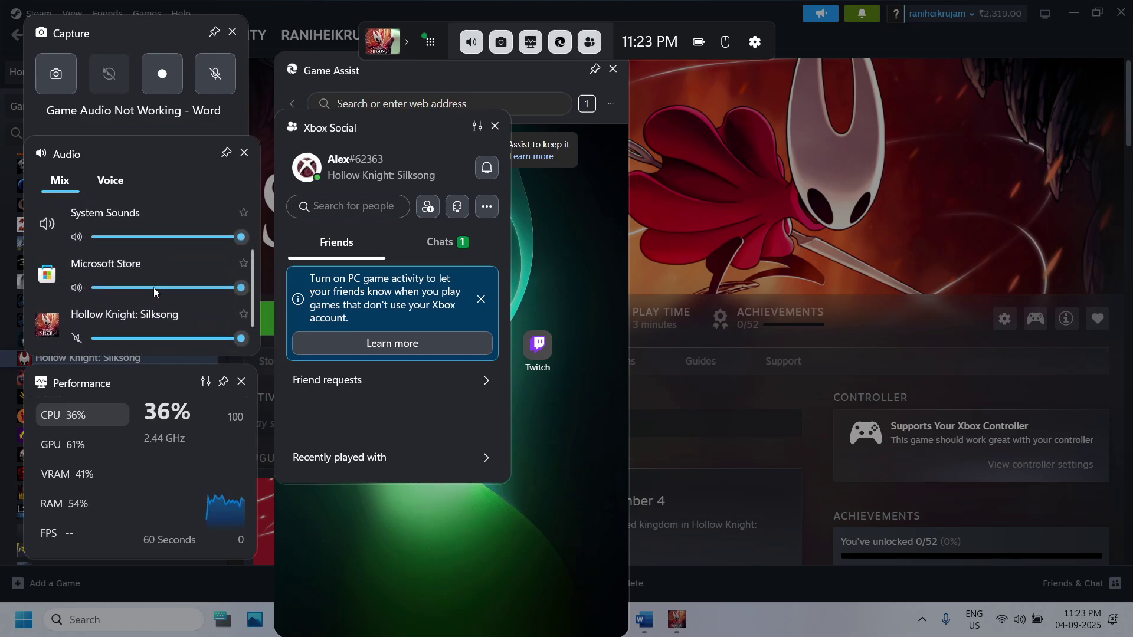
left_click(77, 339)
mouse_move(240, 340)
left_mouse_down()
mouse_move(199, 341)
mouse_move(252, 342)
left_mouse_up()
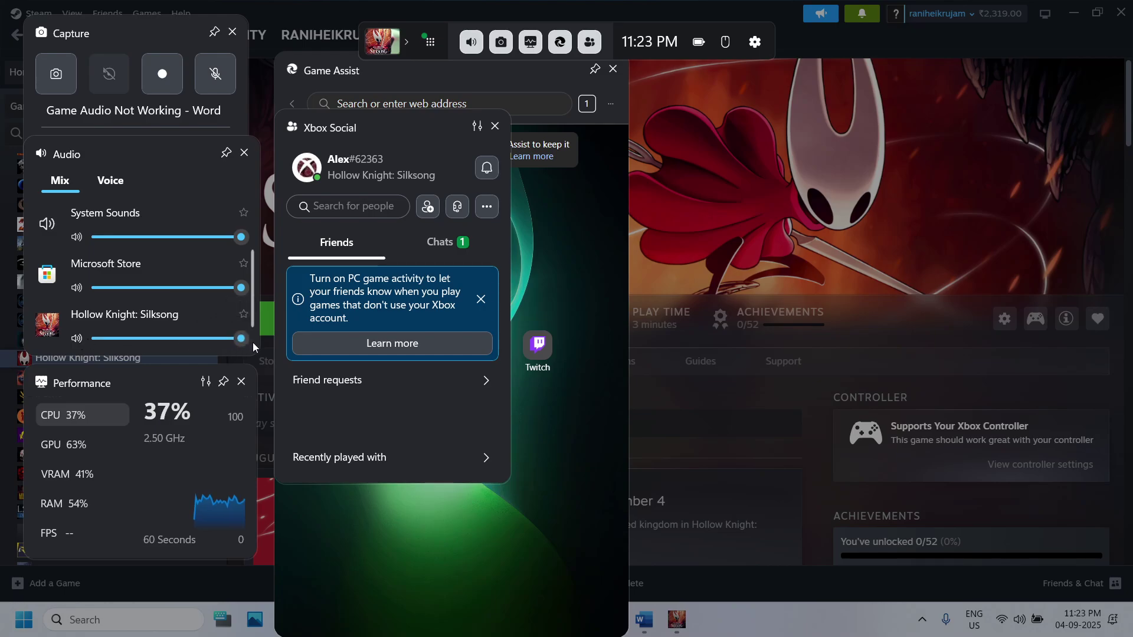
- Review the default voice input and communications devices in the audio widget, and close the Game Bar overlay
scroll(177, 254, "up", 1)
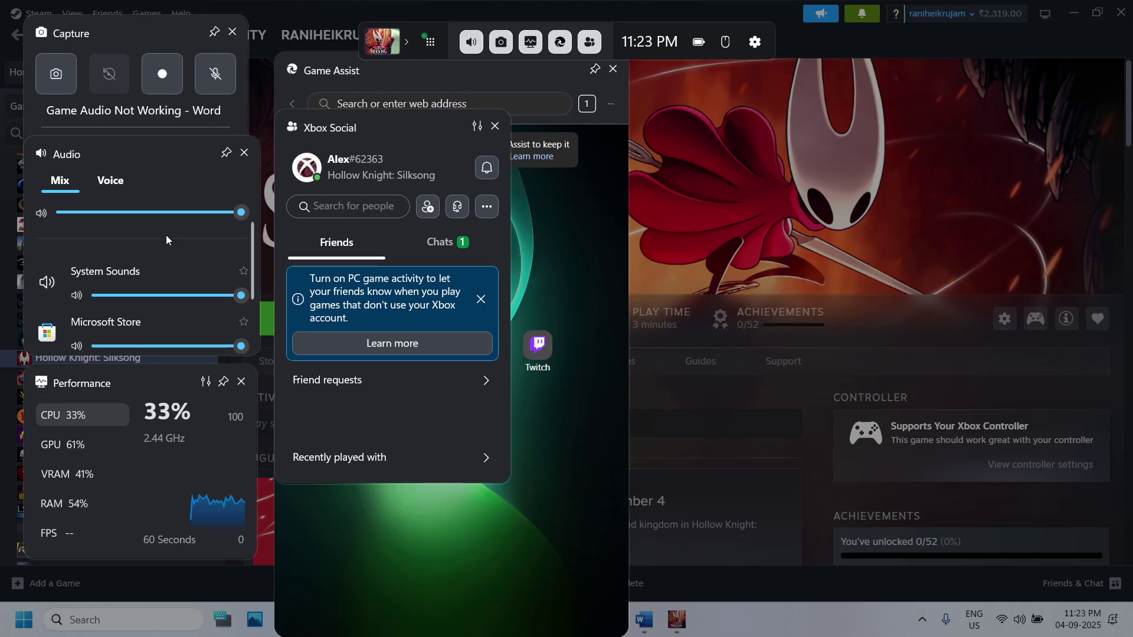
left_click(115, 172)
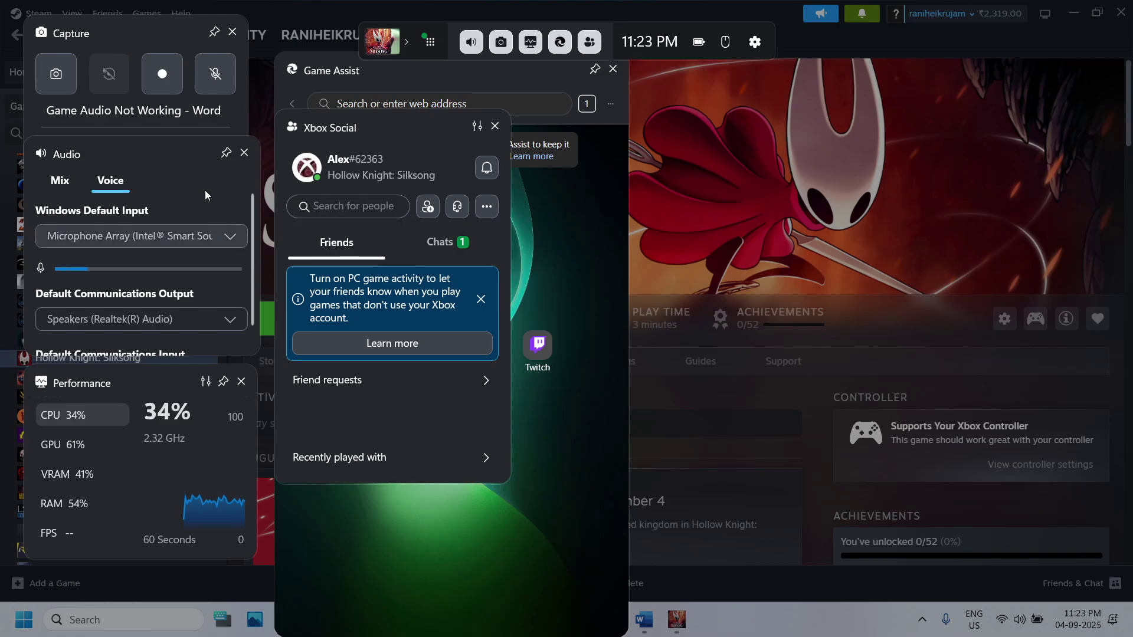
scroll(161, 269, "down", 1)
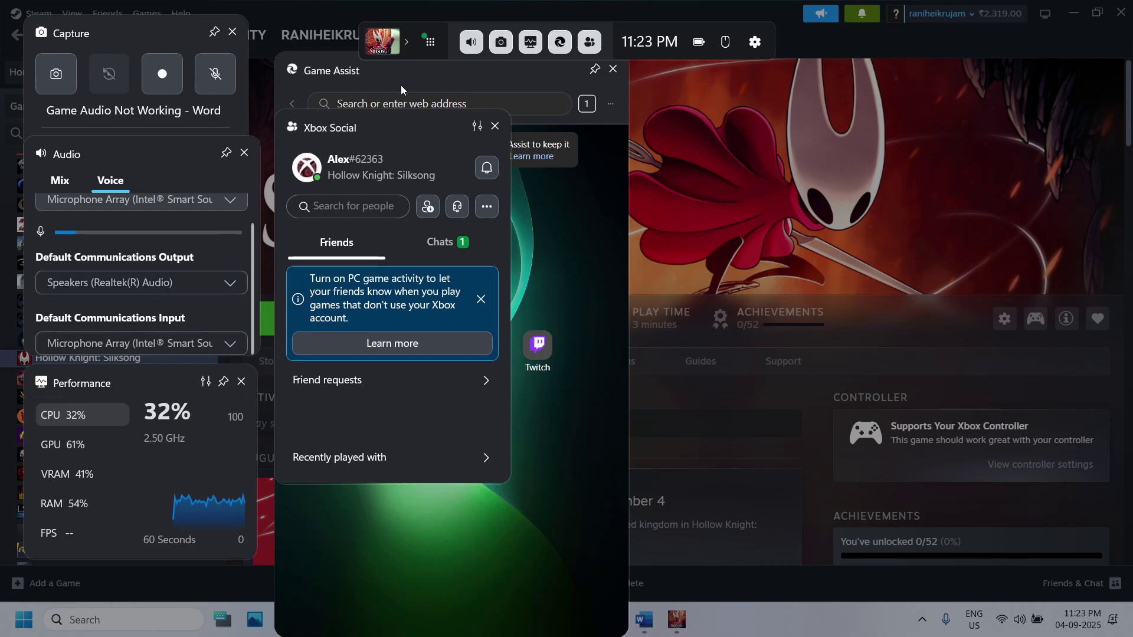
left_click(684, 268)
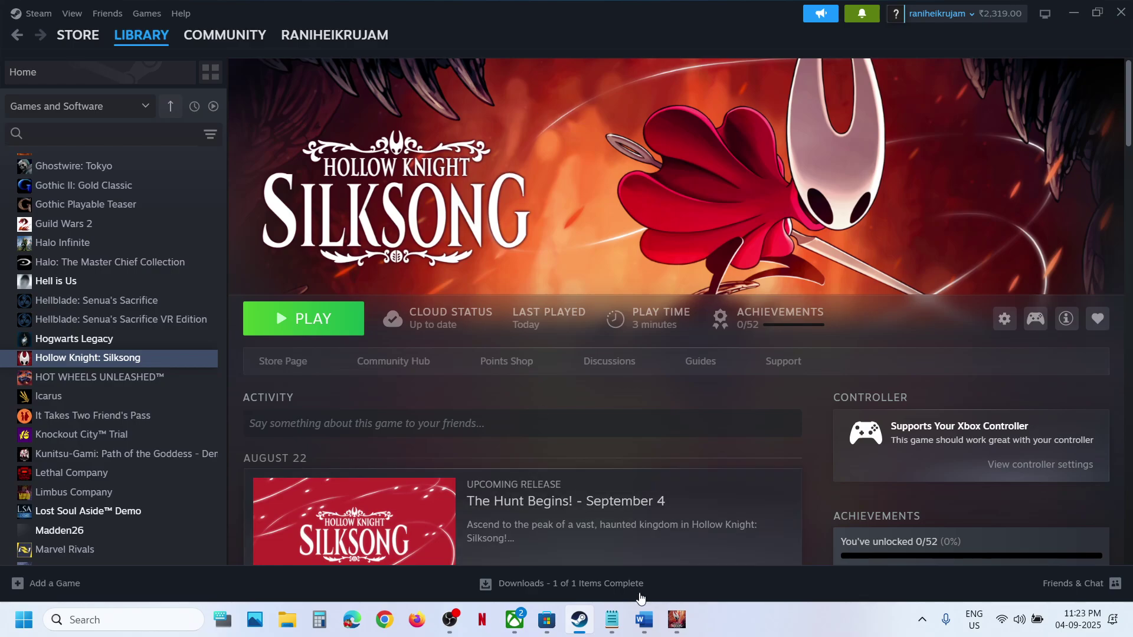
- Switch to the Game Audio Not Working document in Word and highlight "Make sure volume is not mute" in Step 2
left_click(645, 620)
scroll(394, 390, "down", 1)
left_click_drag(200, 416, 632, 417)
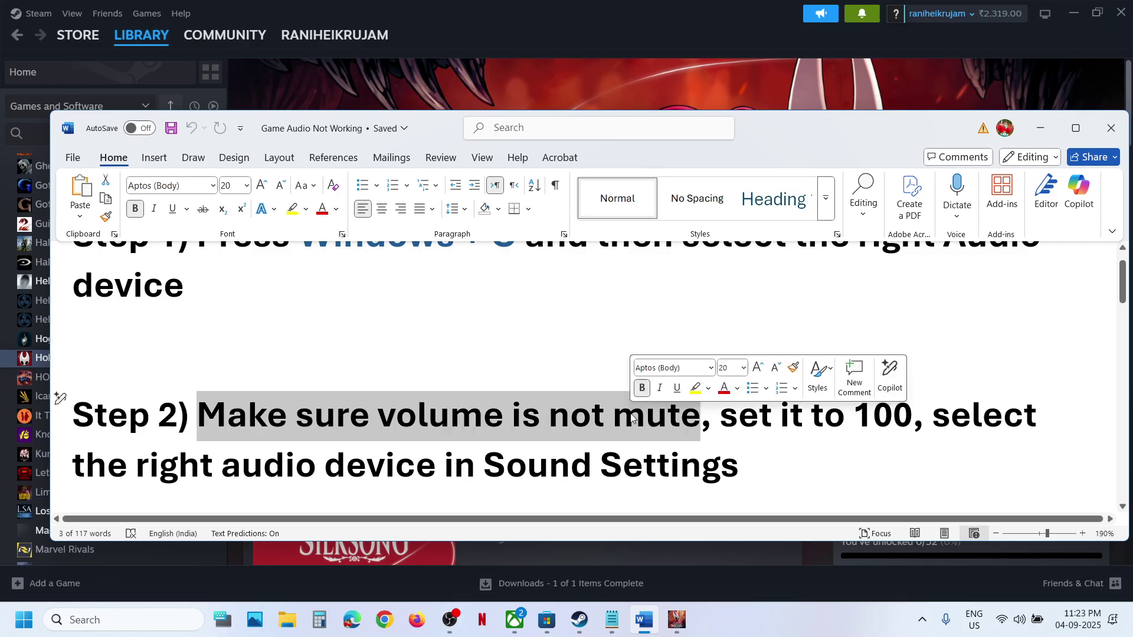
- Examine the system's sound output options and the per-app levels in the volume mixer, and return to the document
left_click(1018, 621)
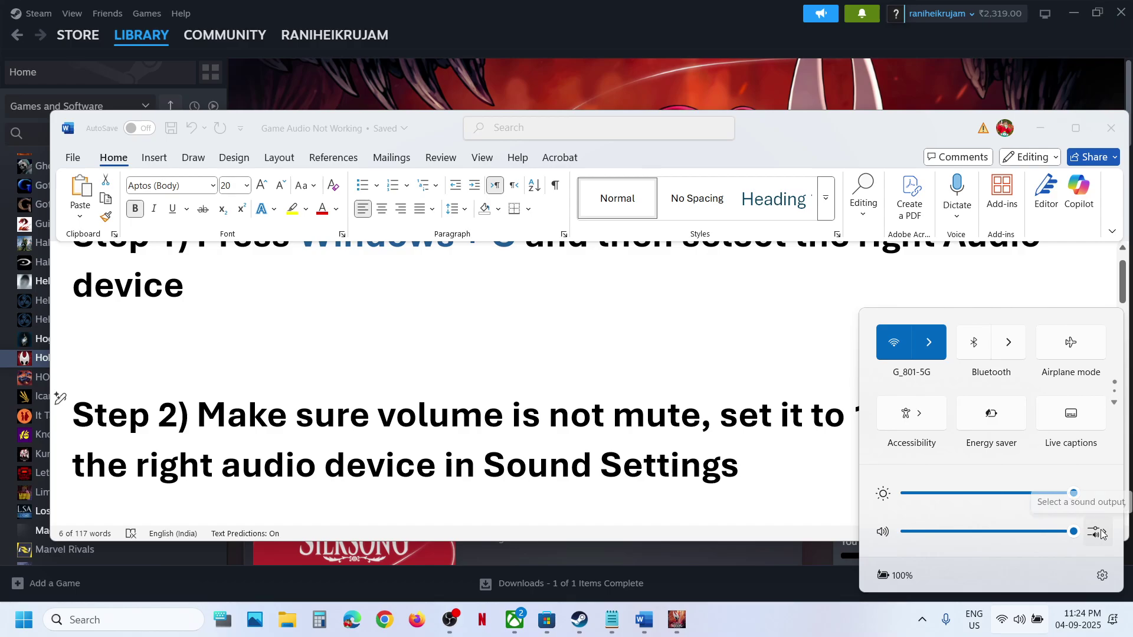
left_click(1099, 533)
scroll(1032, 506, "down", 3)
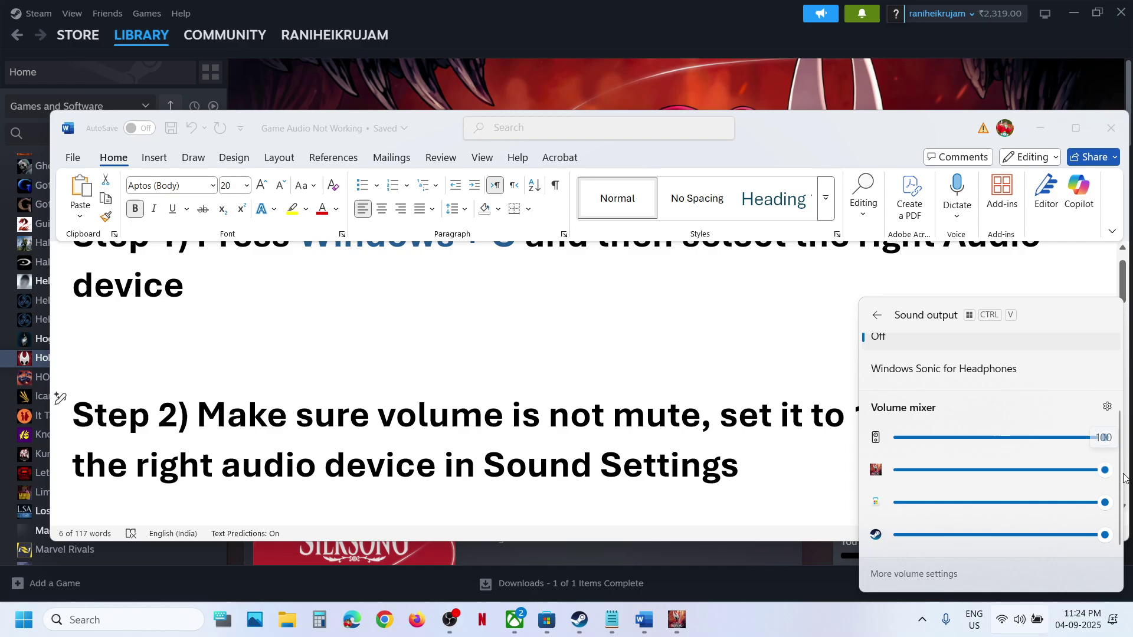
left_click(701, 458)
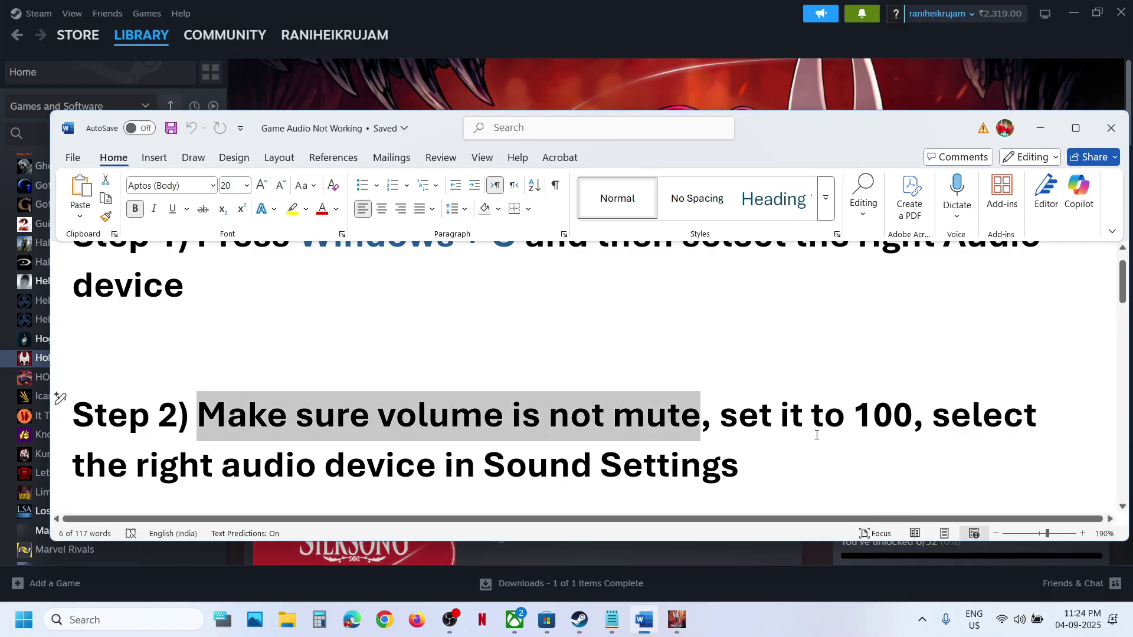
- Highlight the Step 2 advice on selecting the right audio device, and check the output device and volume in Windows Sound settings
left_click_drag(930, 421, 838, 472)
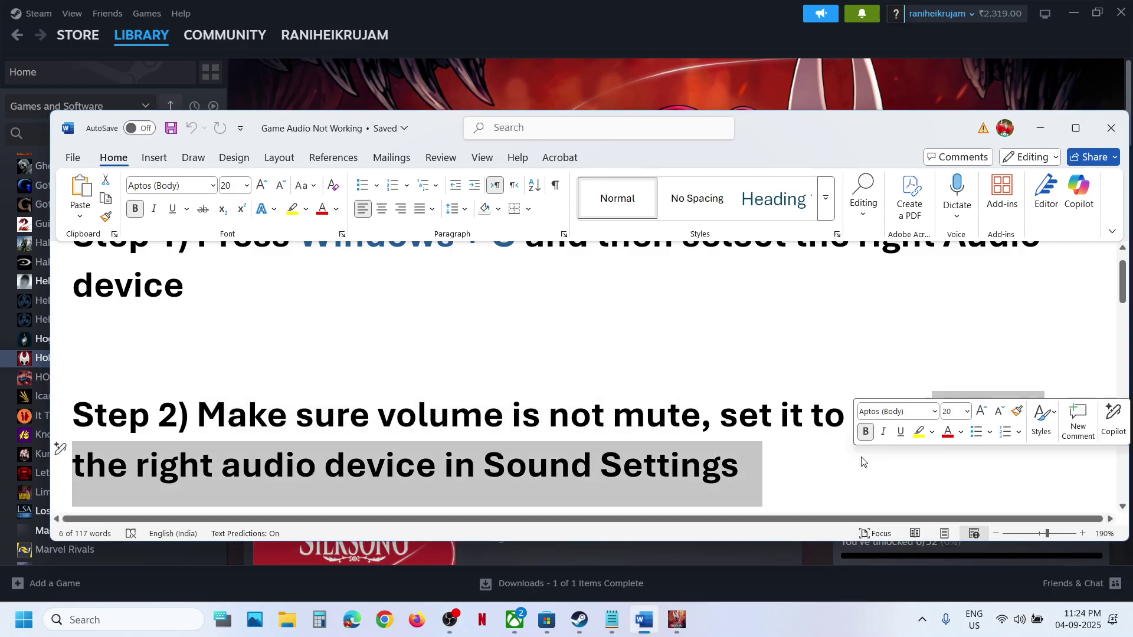
right_click(1020, 620)
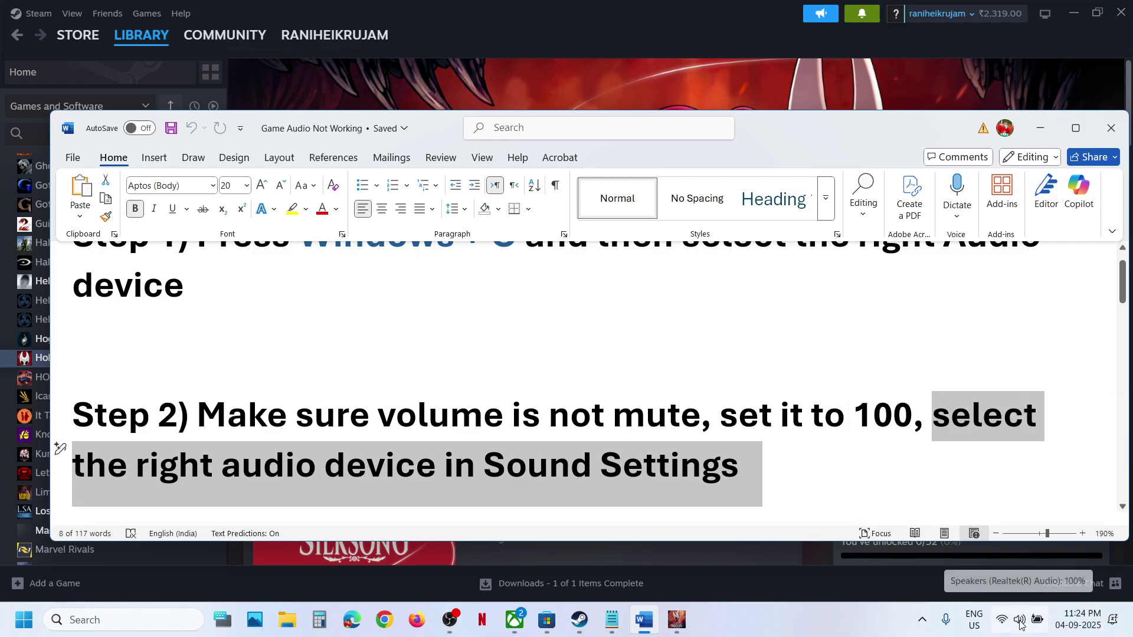
left_click(1010, 583)
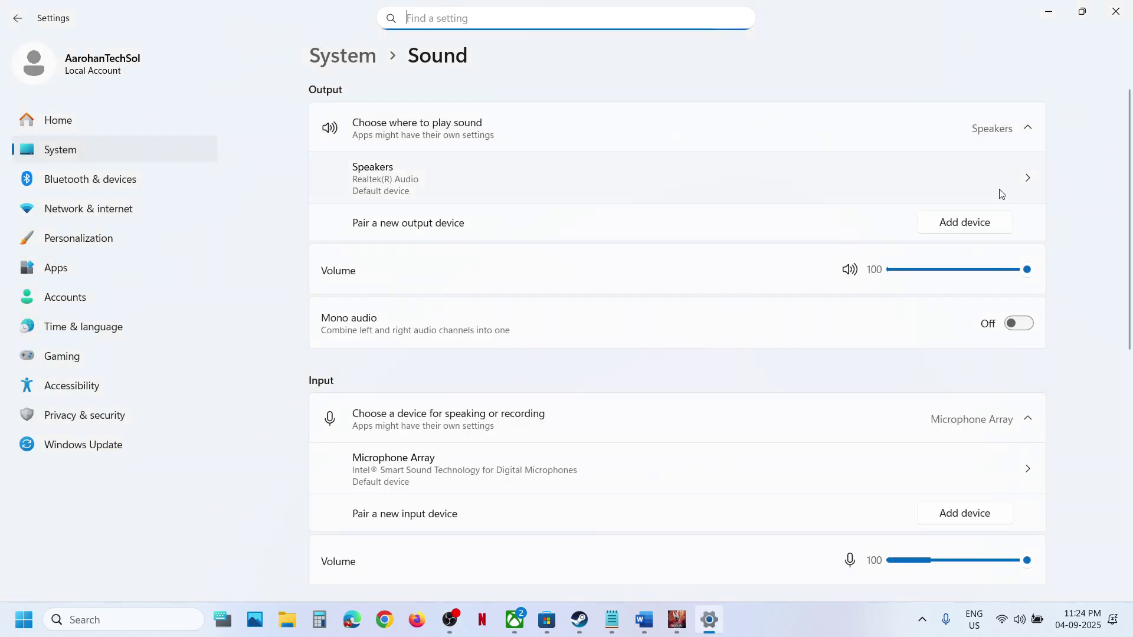
left_click(1115, 11)
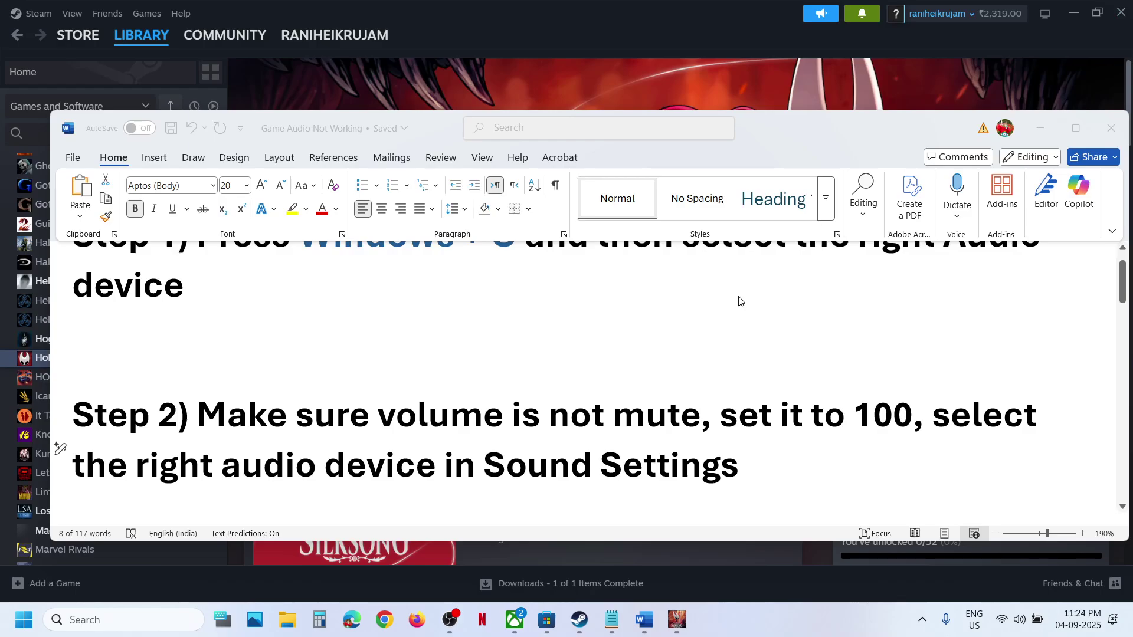
- Close the running Hollow Knight Silksong game, and highlight "Restart the game" in Step 3 of the Word document
left_click(724, 84)
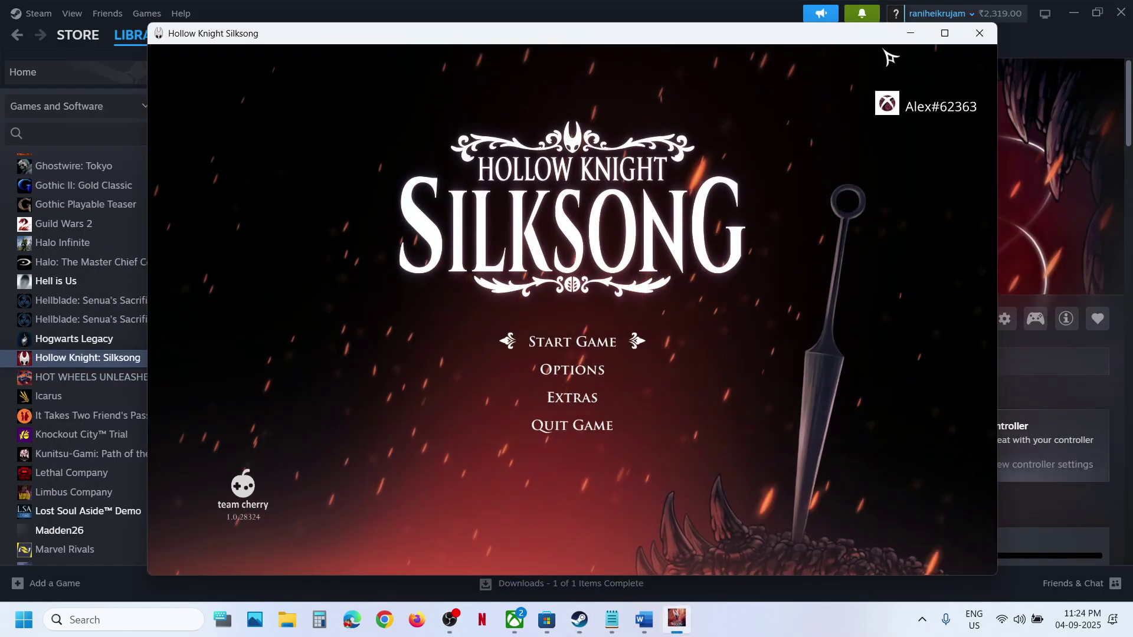
left_click(979, 33)
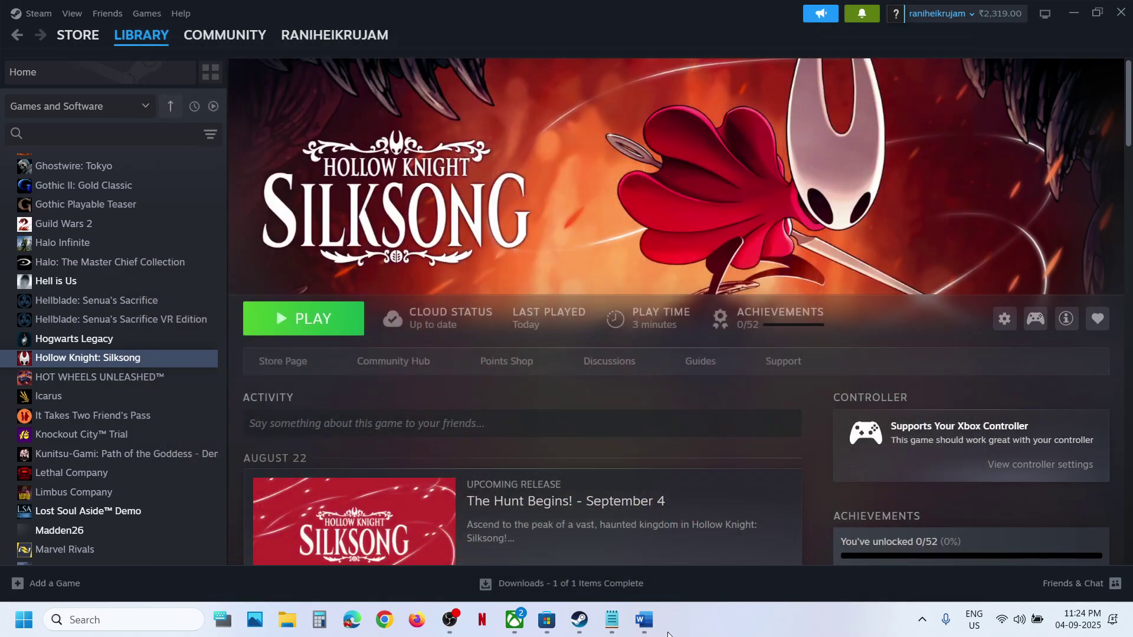
left_click(644, 619)
scroll(462, 395, "down", 3)
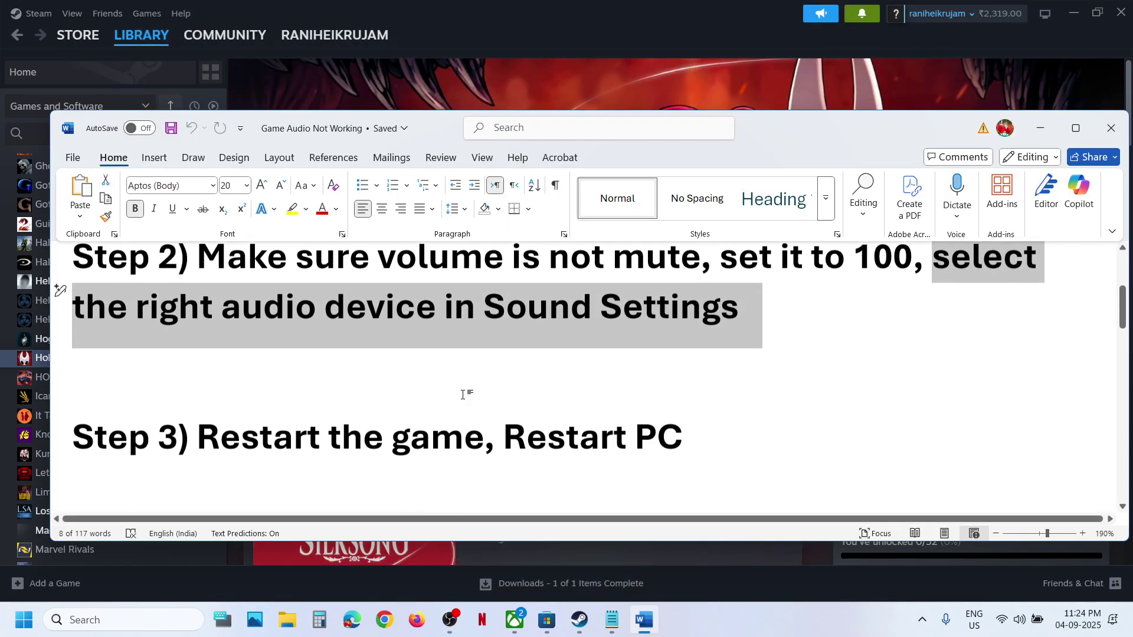
left_click_drag(239, 444, 481, 443)
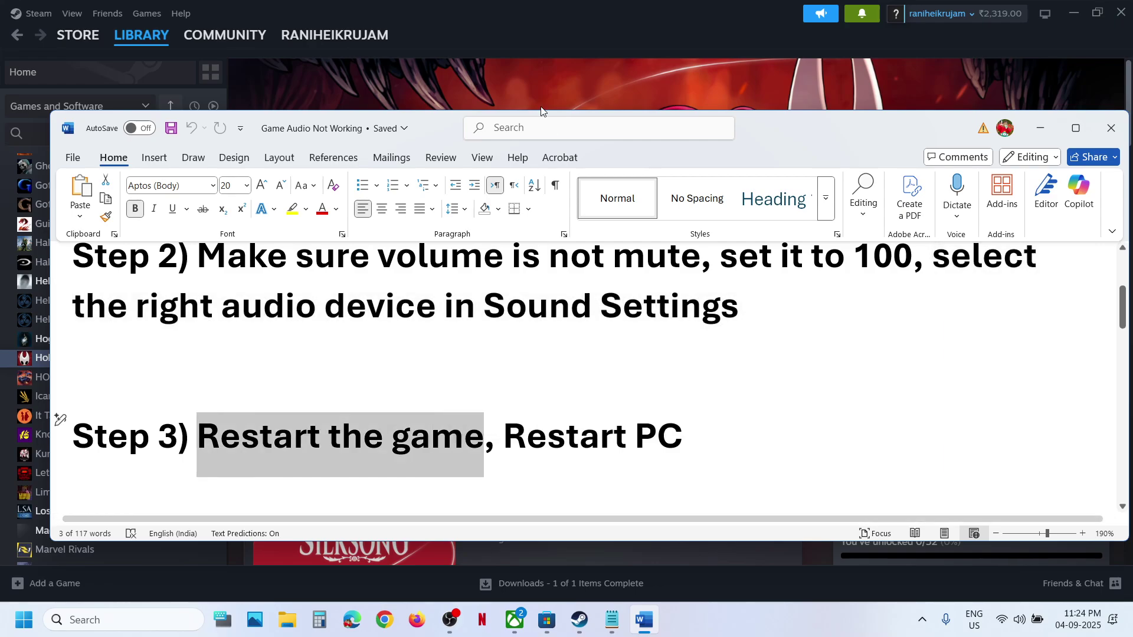
- View the Hollow Knight: Silksong page in the Xbox app, and minimise the app again
left_click(536, 93)
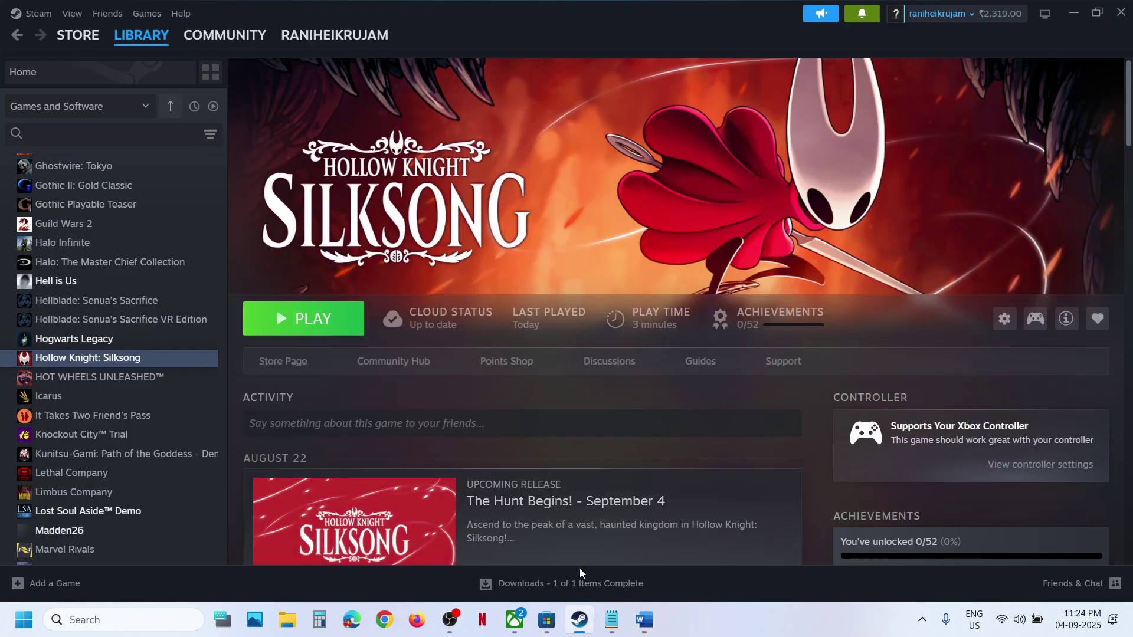
left_click(517, 625)
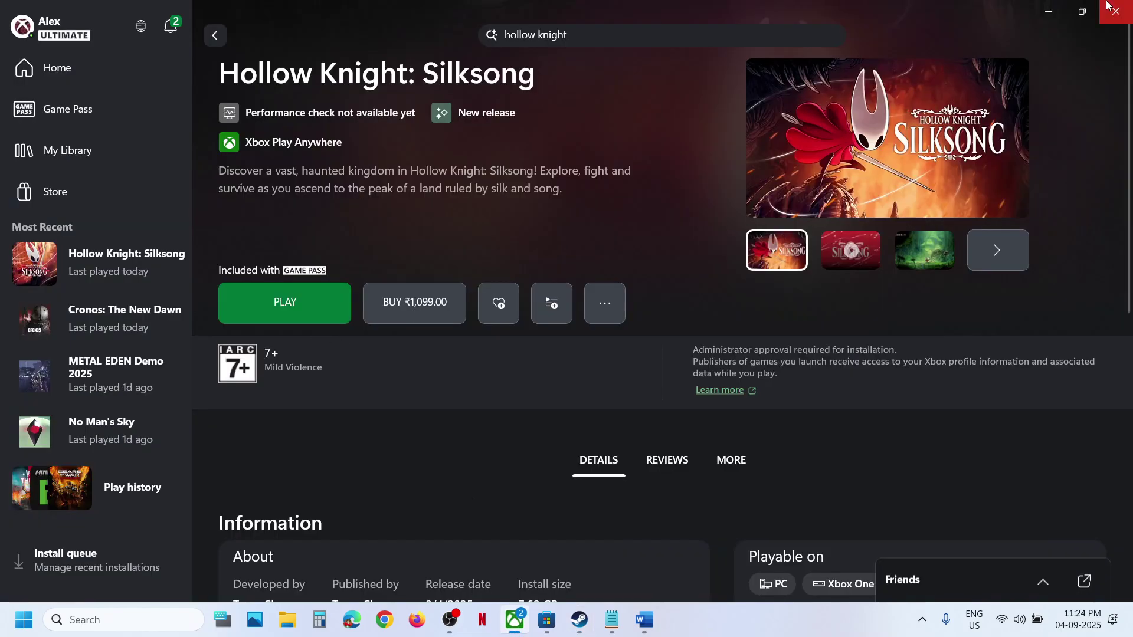
left_click(1045, 17)
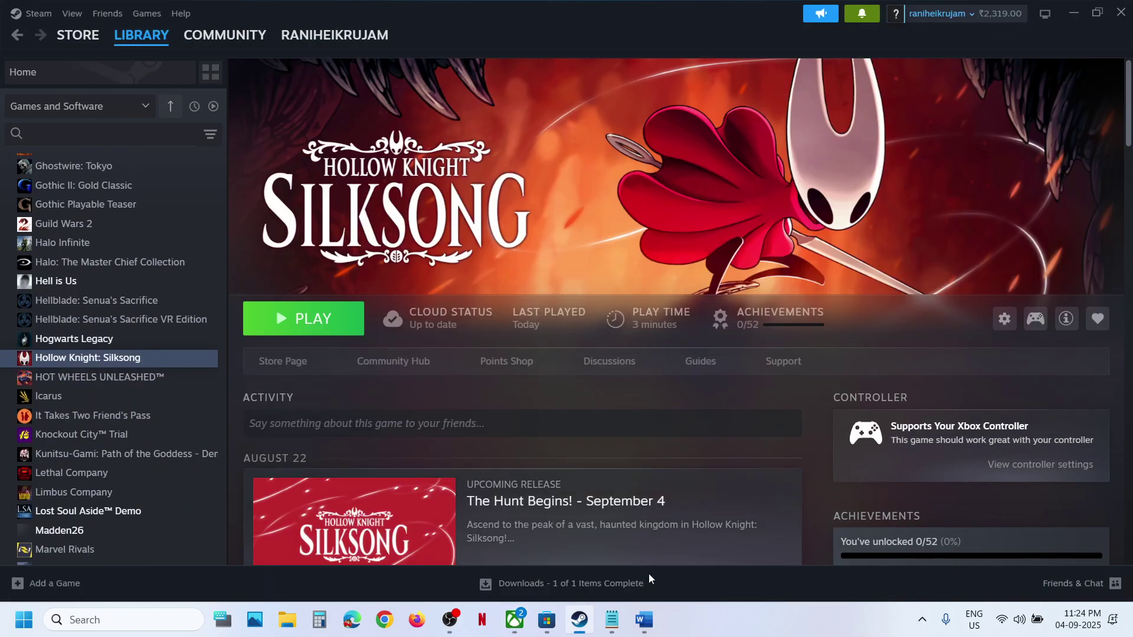
- Return to the Word document and point out "Restart PC" in Step 3 by highlighting it
left_click(644, 620)
scroll(449, 336, "down", 1)
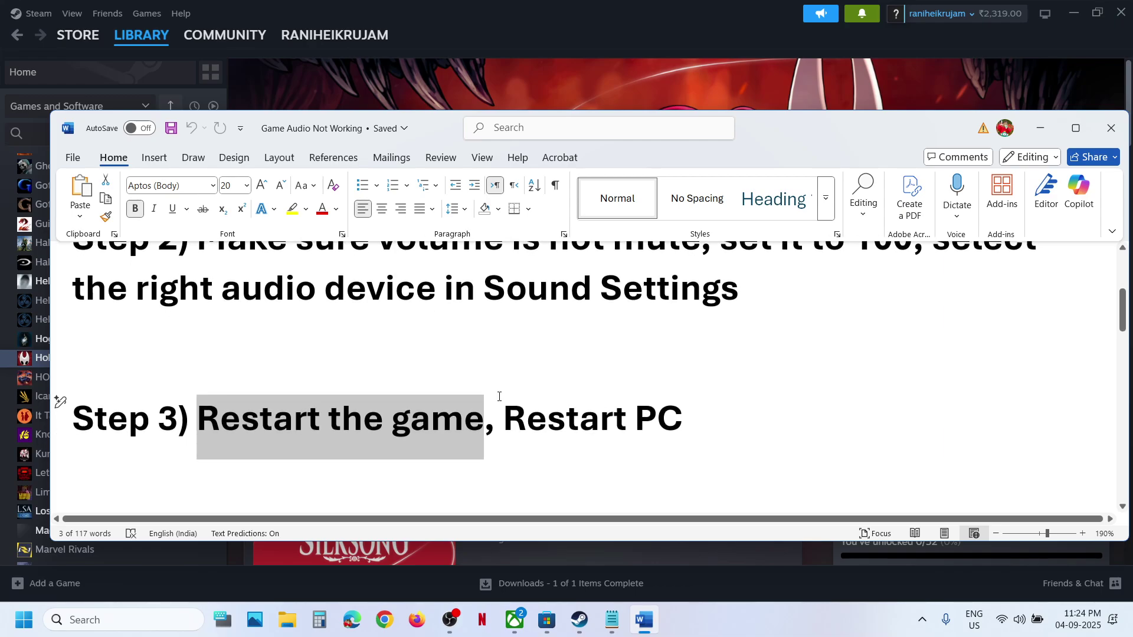
left_click_drag(505, 407, 653, 419)
left_click(384, 370)
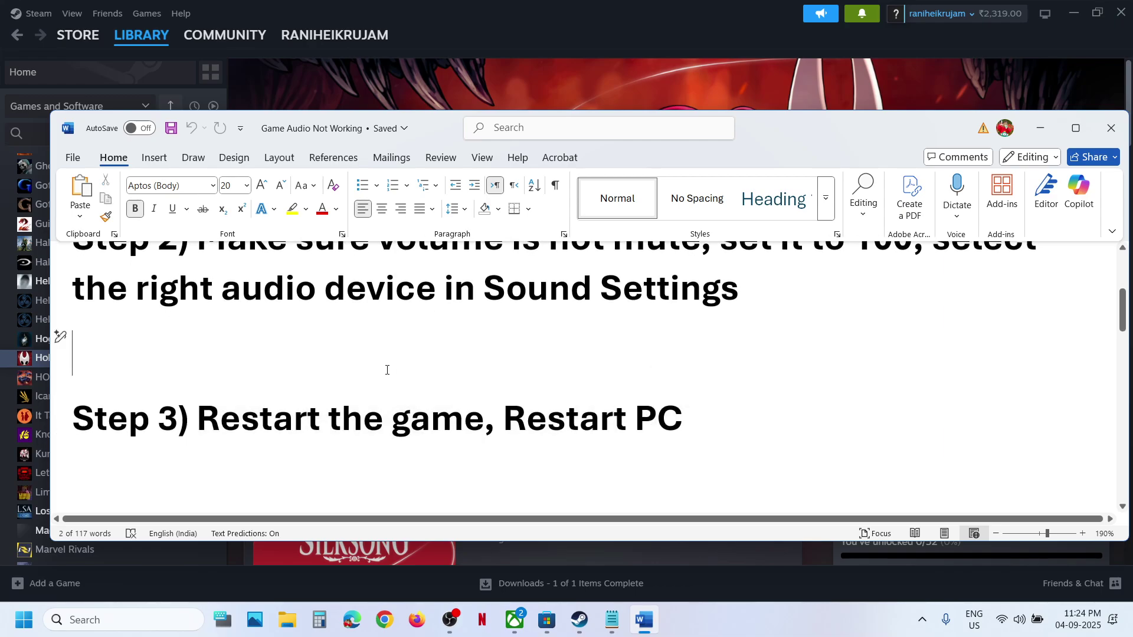
- Highlight the Step 4 instruction on the 48/44k Hz sound sample rate, and switch back to Steam
scroll(387, 370, "down", 1)
scroll(386, 370, "down", 2)
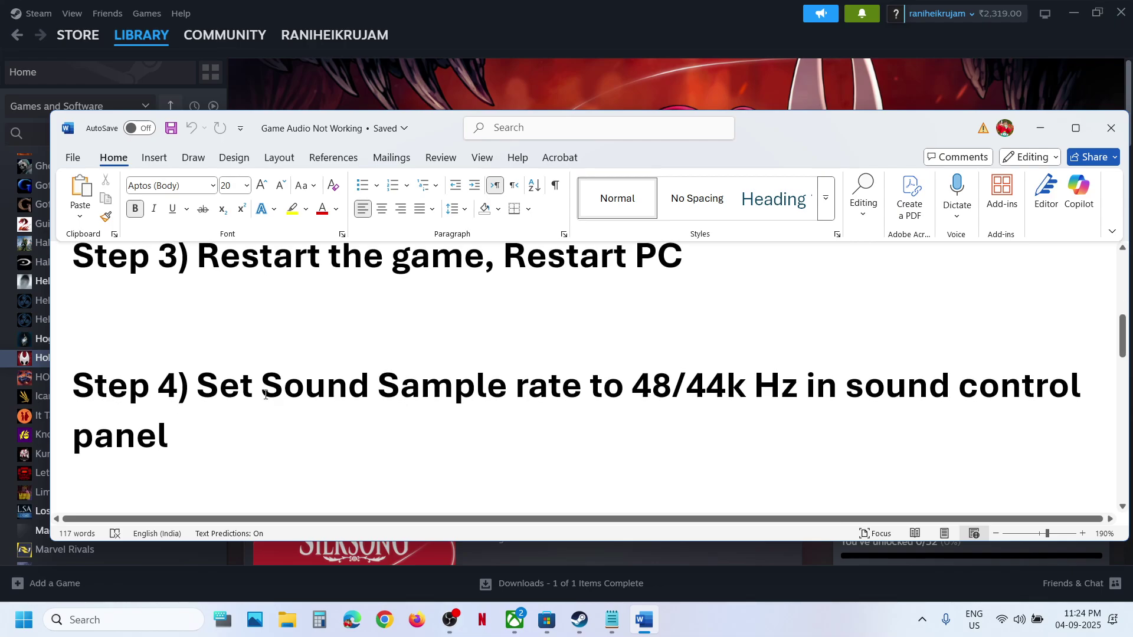
left_click_drag(259, 394, 683, 395)
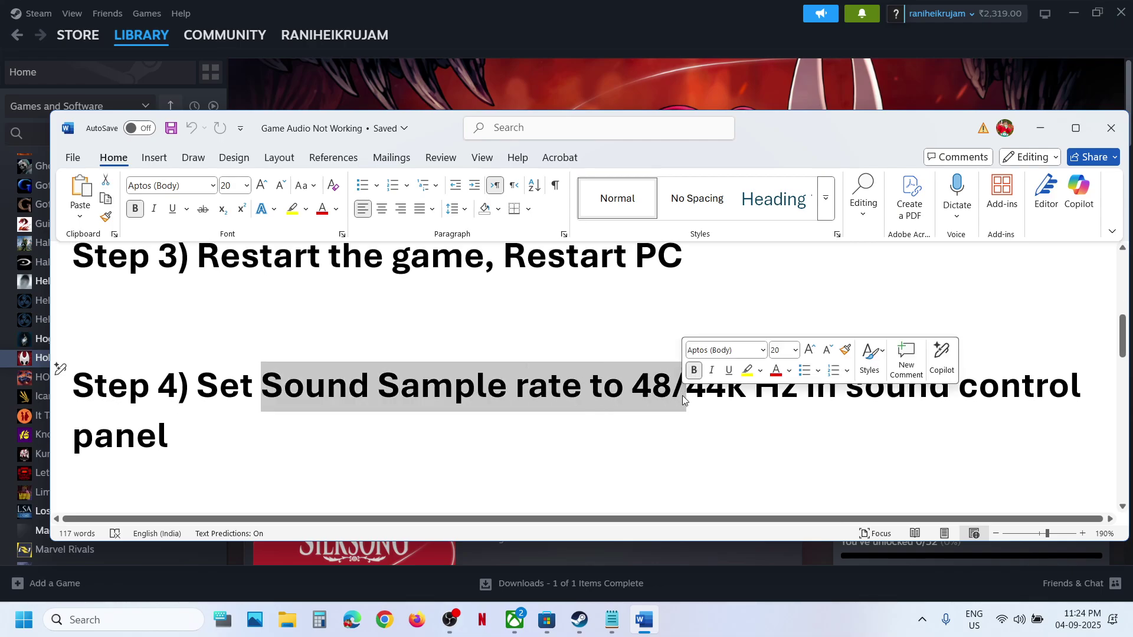
left_click(557, 78)
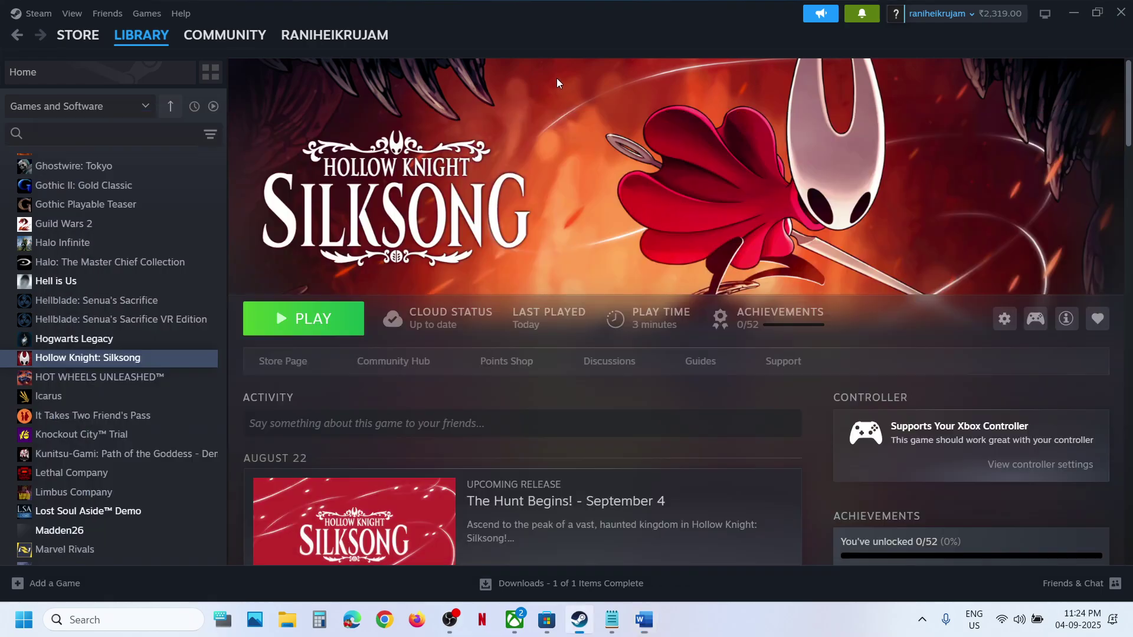
- Search Windows for "control", launch Control Panel, and open the Sound dialog from Hardware and Sound
left_click(107, 619)
type("control")
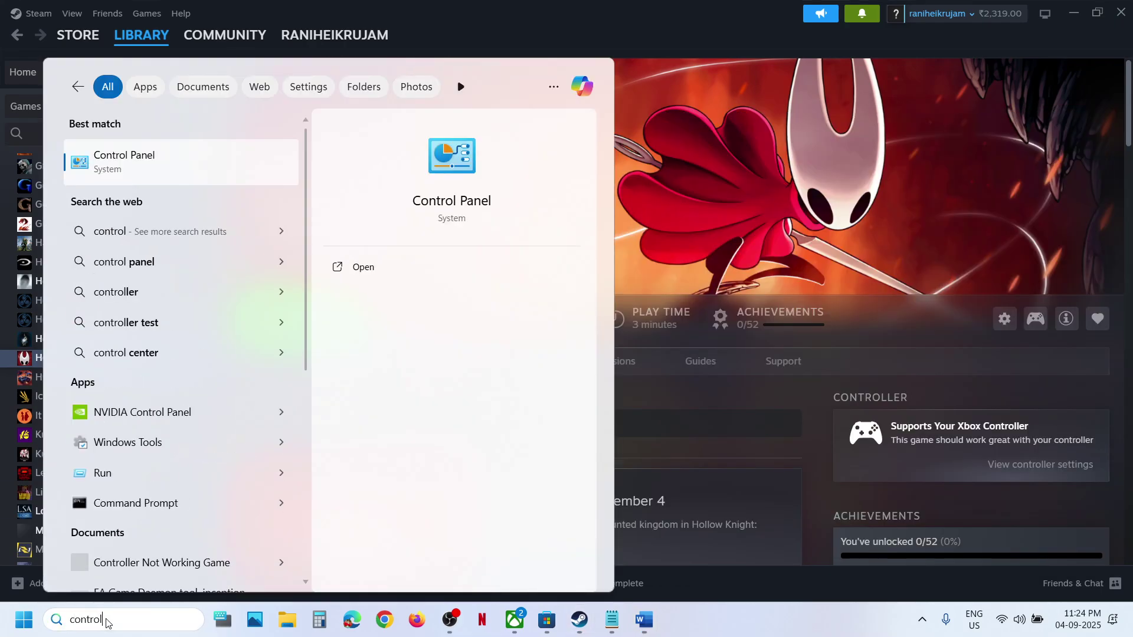
key("Return")
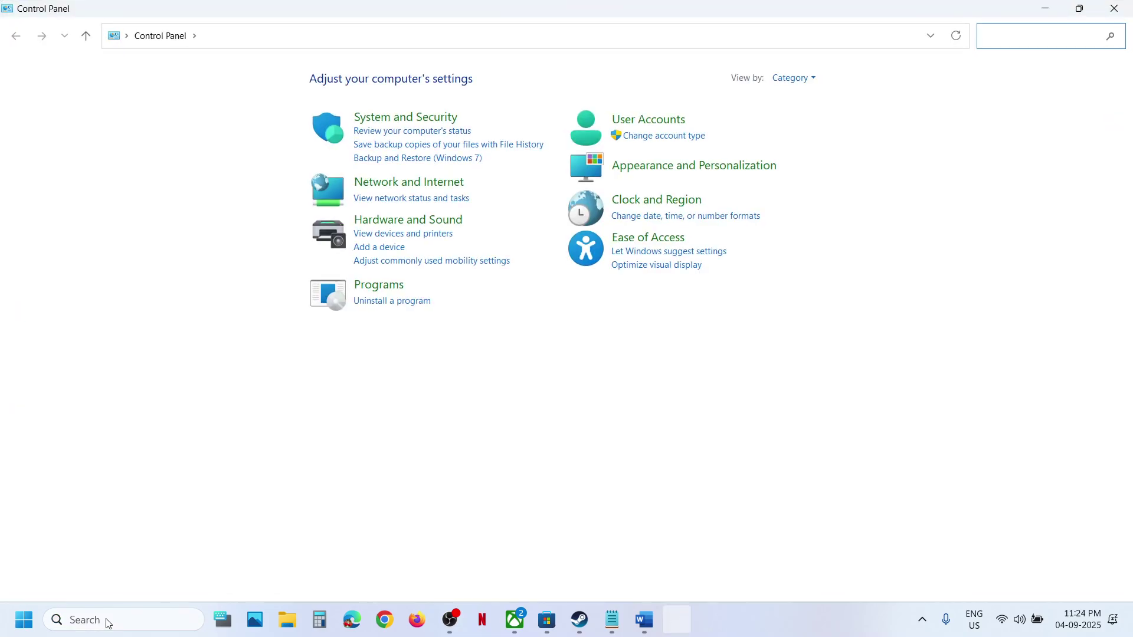
left_click(425, 223)
left_click(216, 167)
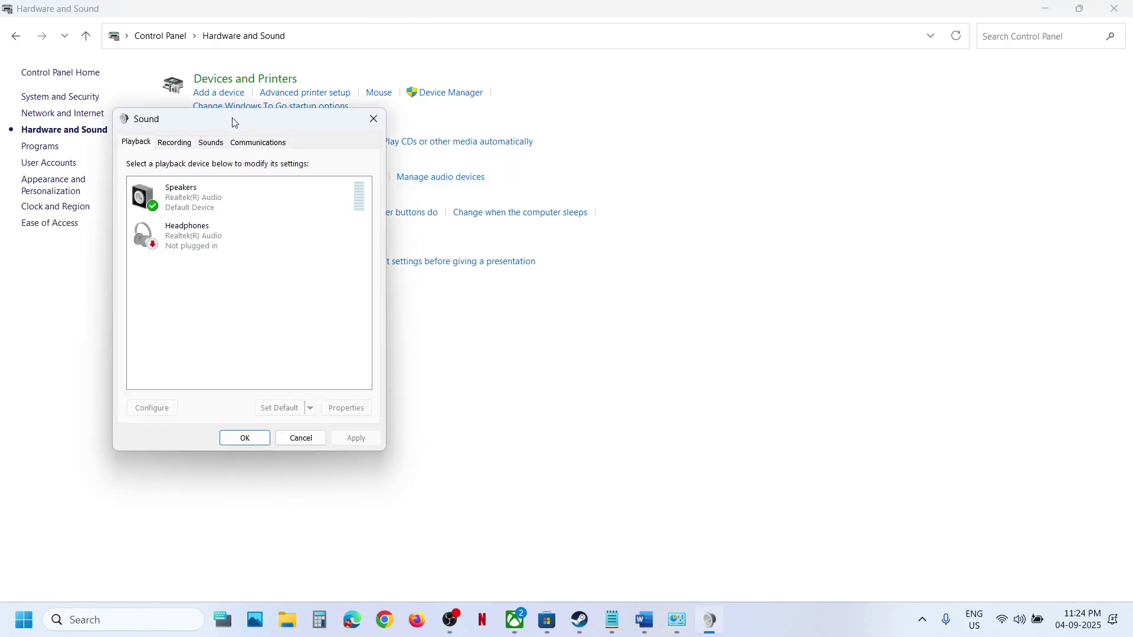
- Open the advanced properties of the Realtek Speakers playback device and select 24 bit, 48000 Hz as the default format
left_click_drag(232, 118, 460, 177)
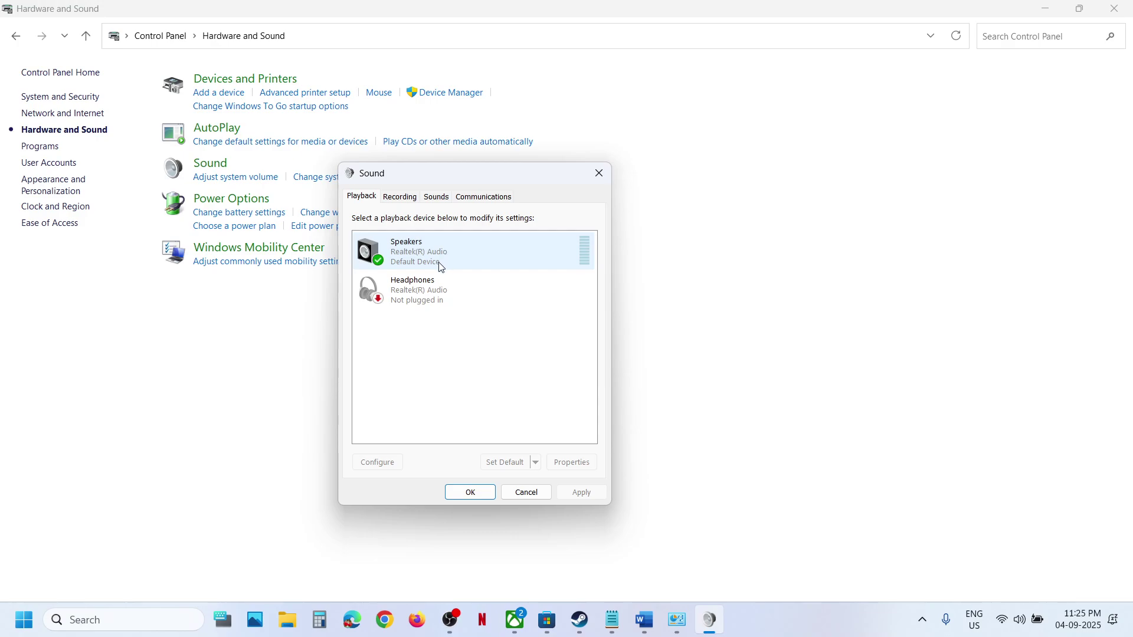
left_click(406, 255)
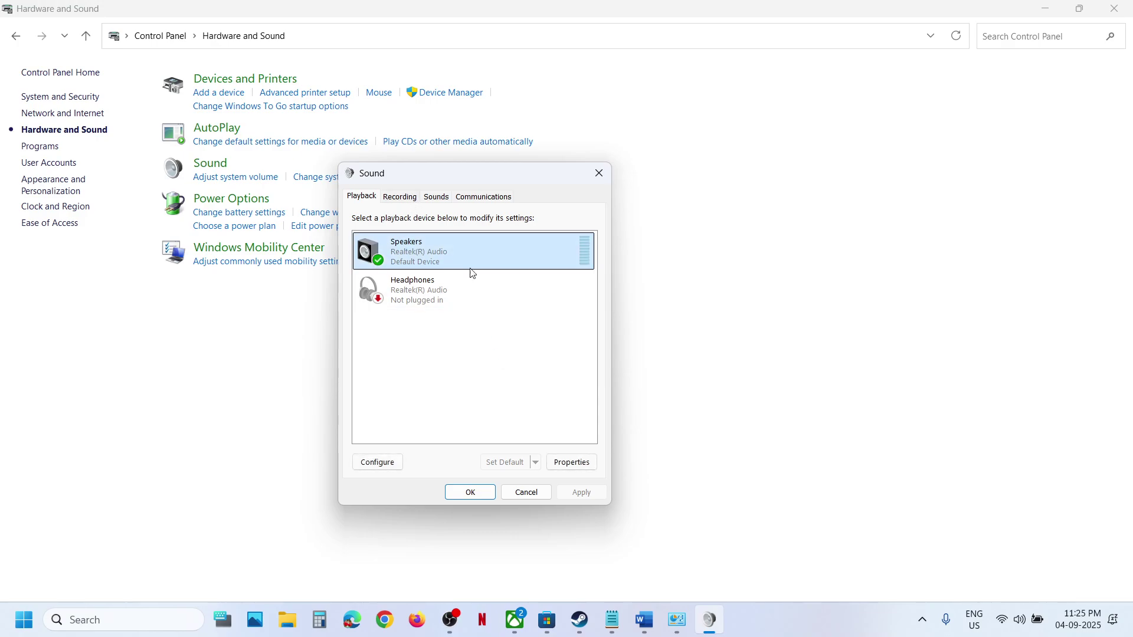
right_click(417, 258)
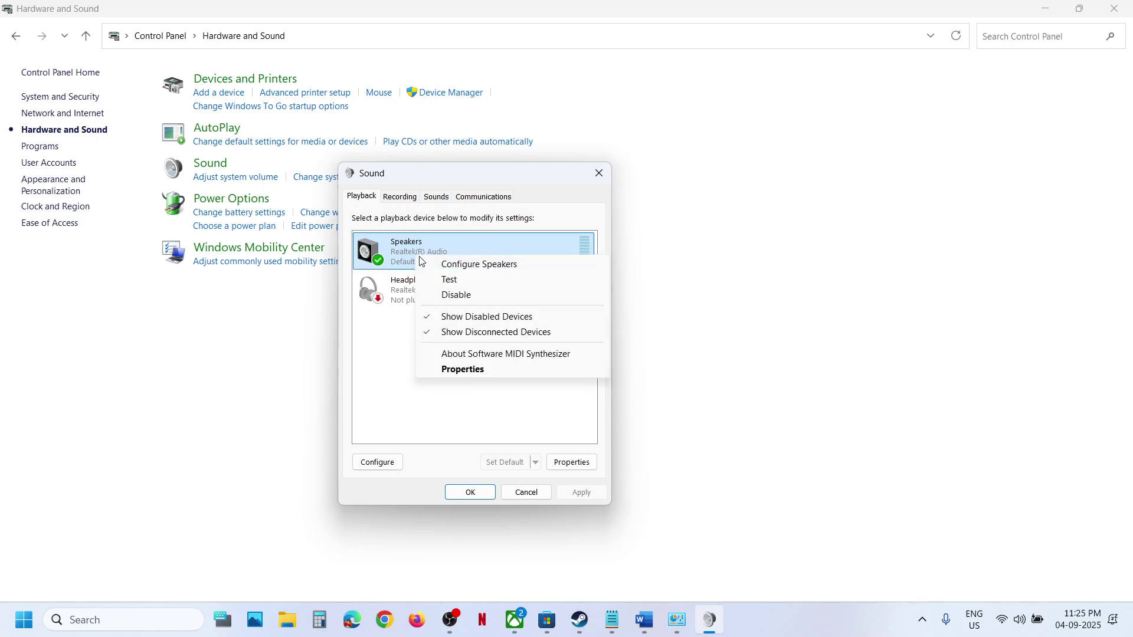
left_click(485, 373)
left_click(448, 251)
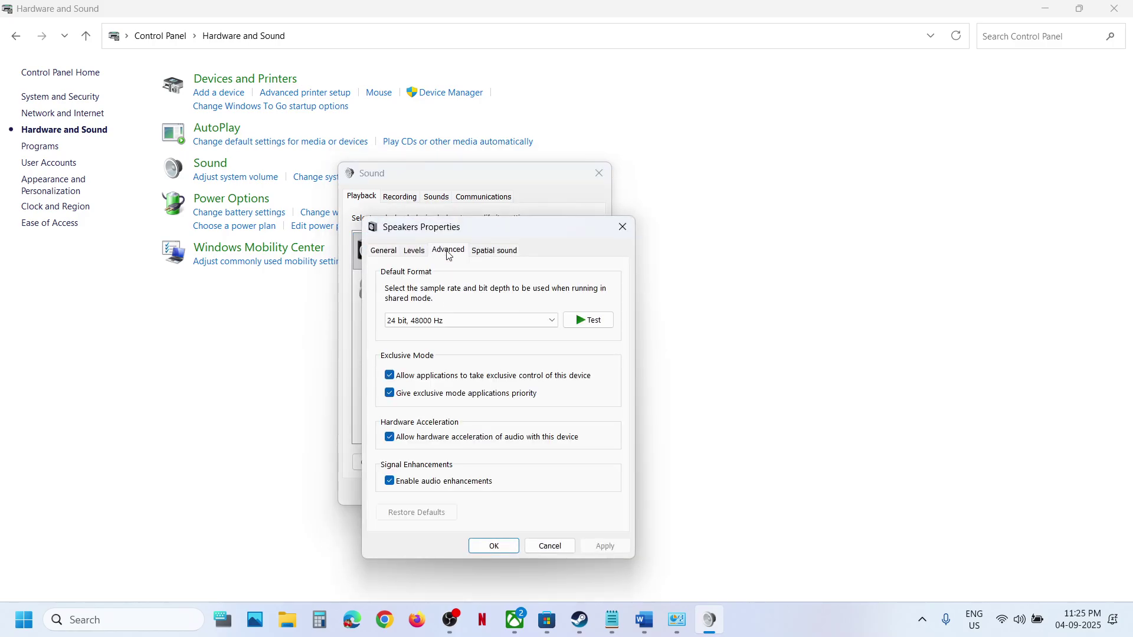
left_click(445, 319)
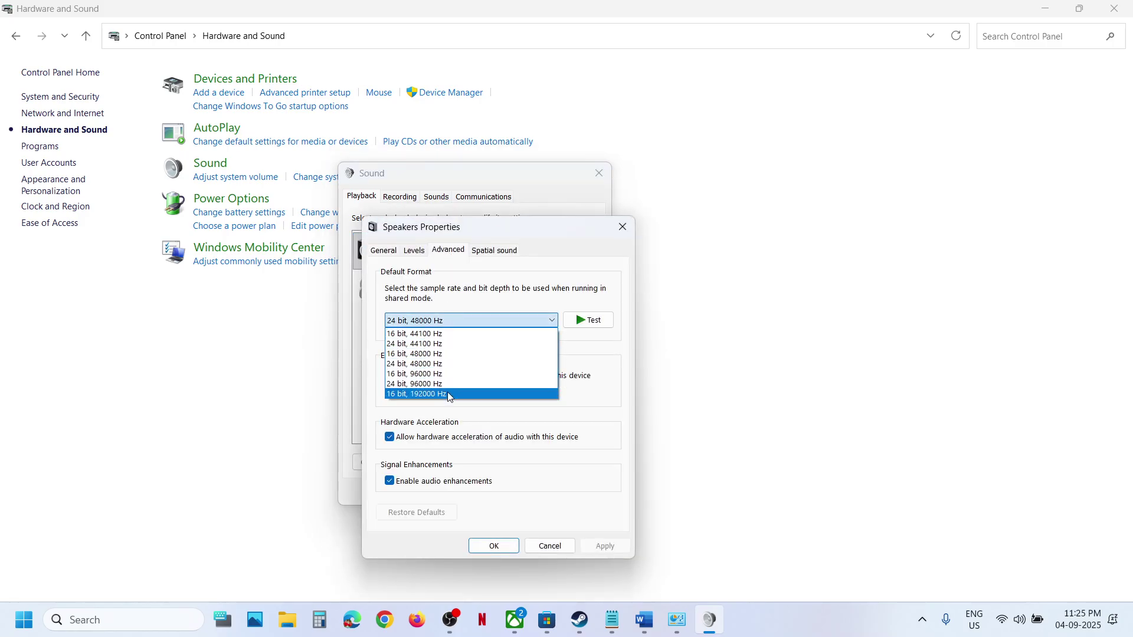
left_click(425, 364)
- Try the speakers' default formats 16 bit, 48000 Hz, 24 bit, 44100 Hz and 16 bit, 44100 Hz
left_click(431, 321)
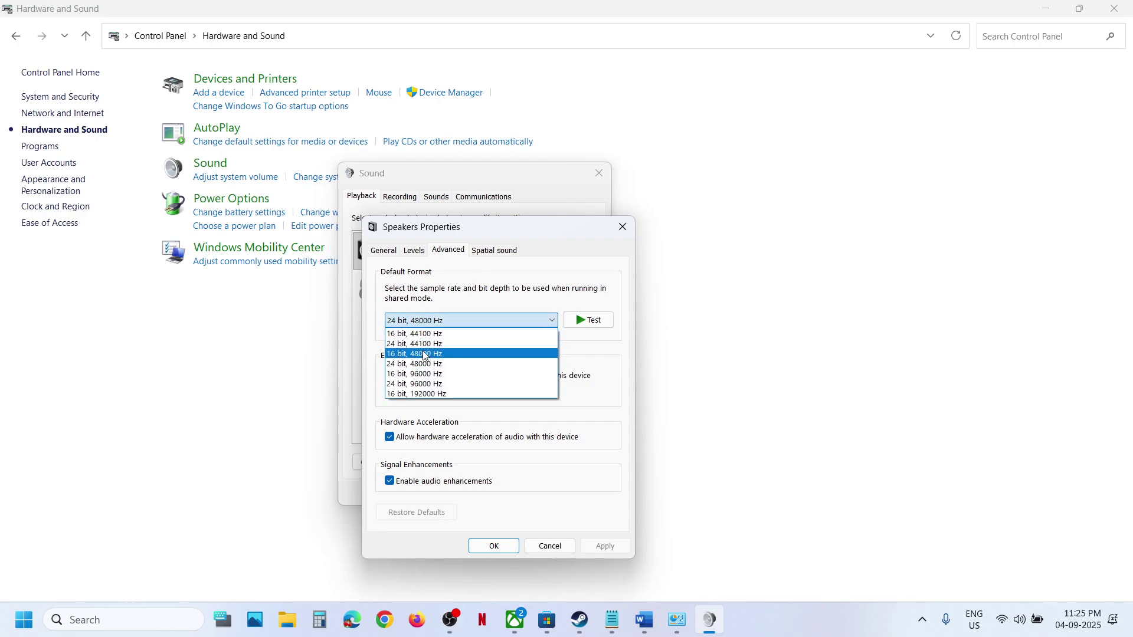
left_click(423, 354)
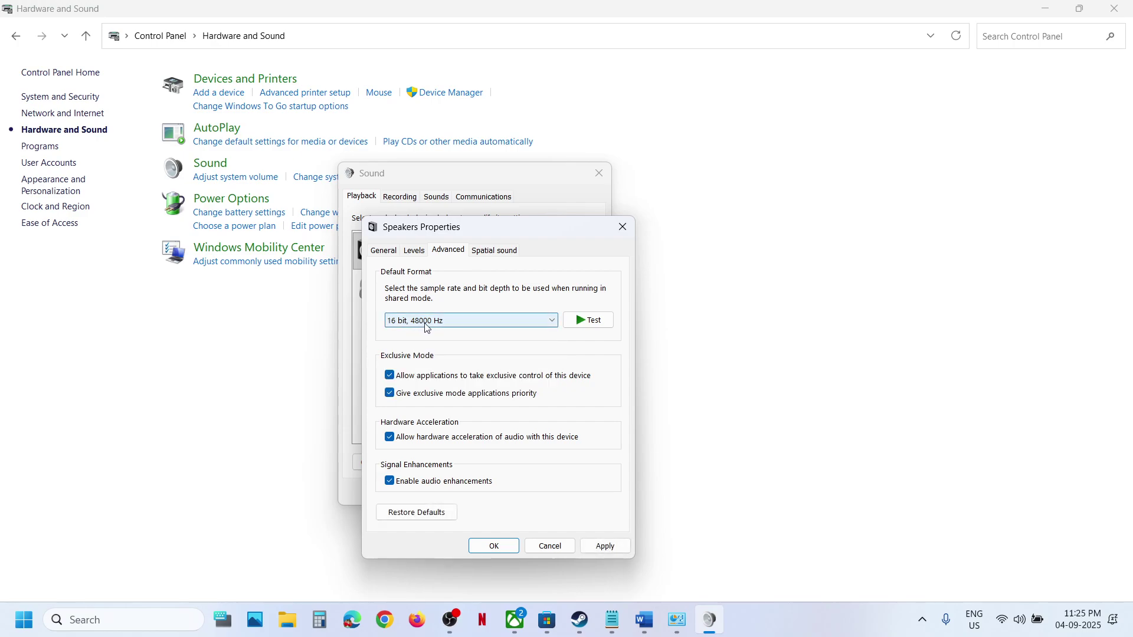
left_click(608, 547)
left_click(460, 323)
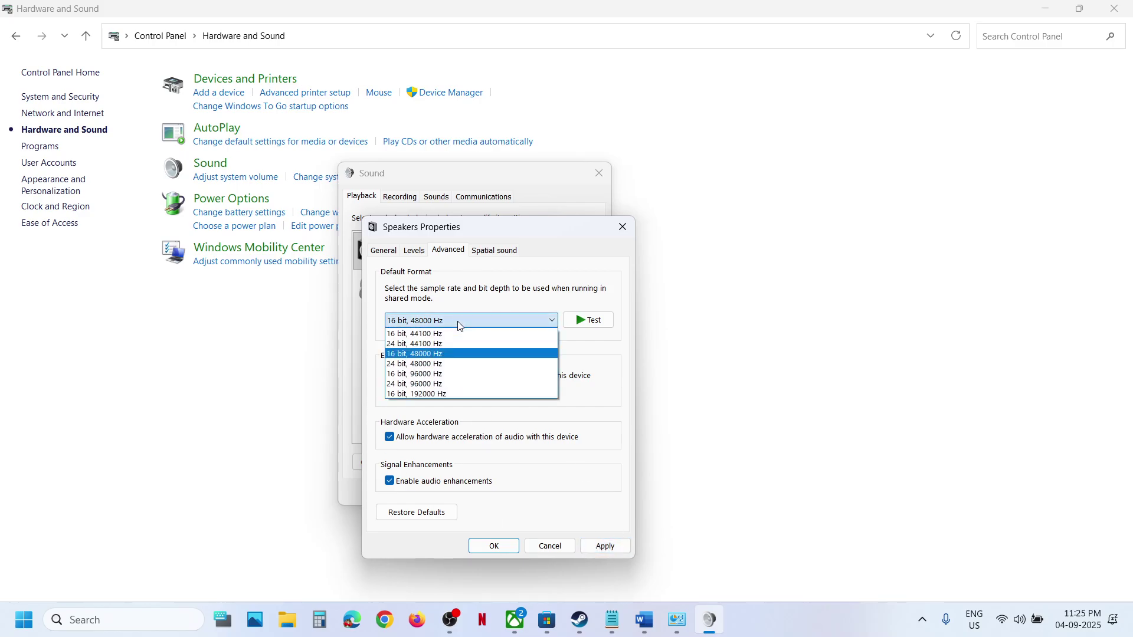
left_click(436, 344)
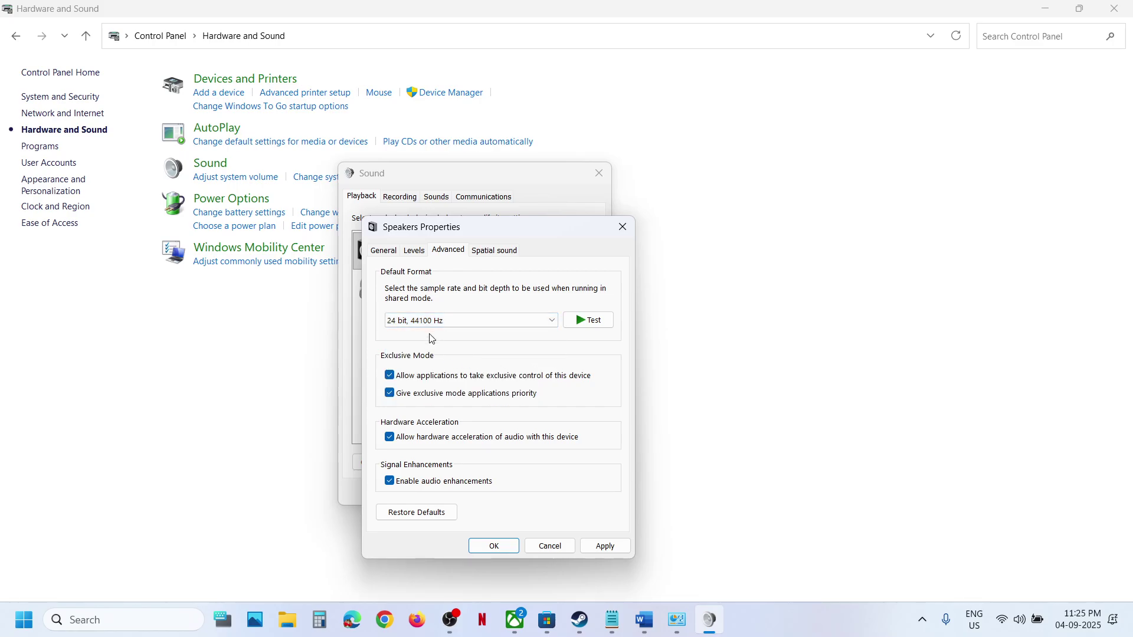
left_click(431, 322)
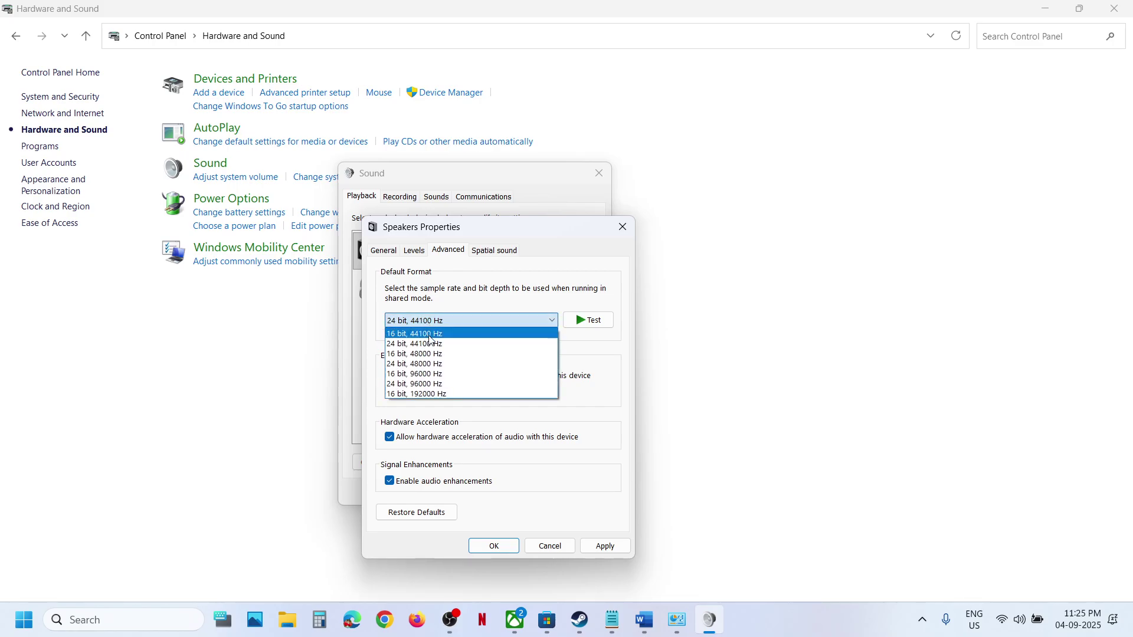
left_click(429, 334)
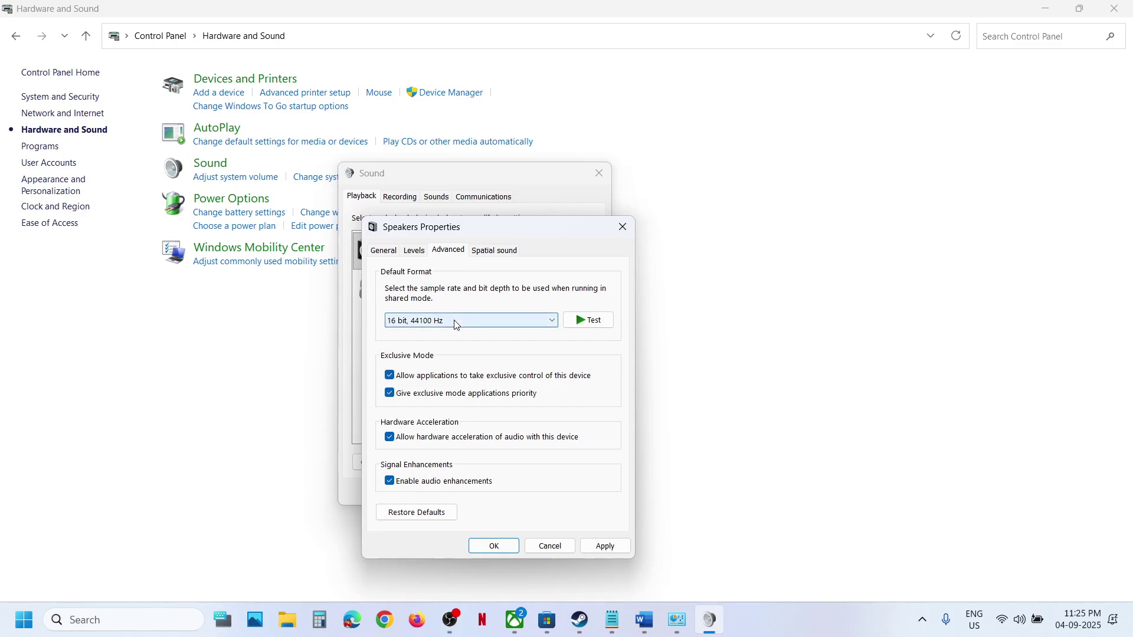
- Set the speakers' default format back to 24 bit, 48000 Hz and accept the speaker properties
left_click(454, 321)
left_click(439, 363)
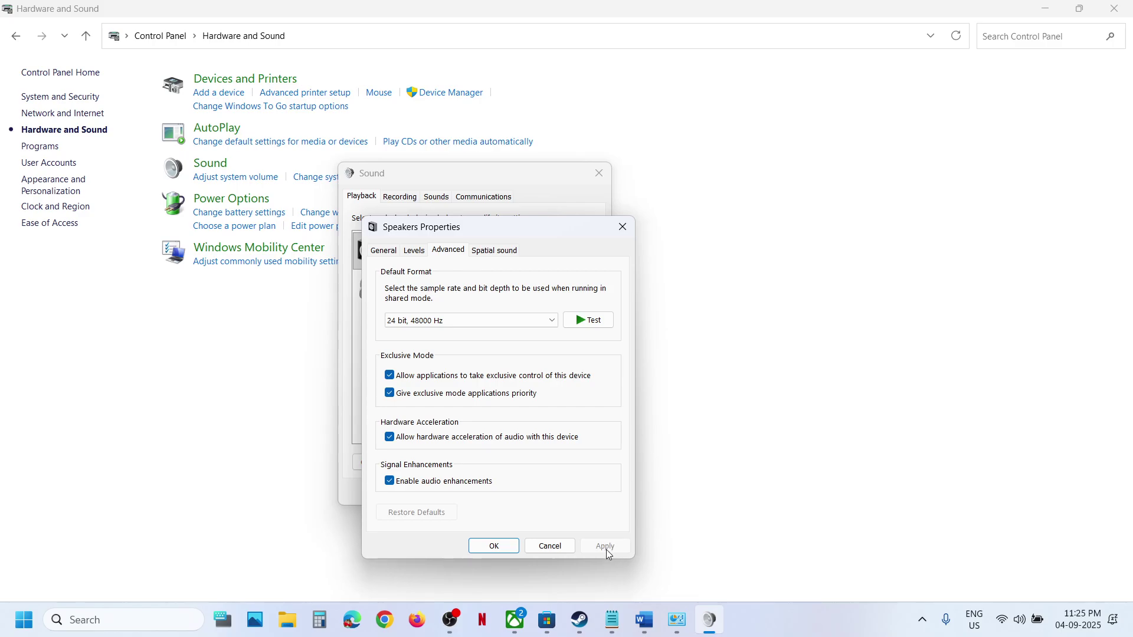
left_click(509, 548)
left_click(469, 492)
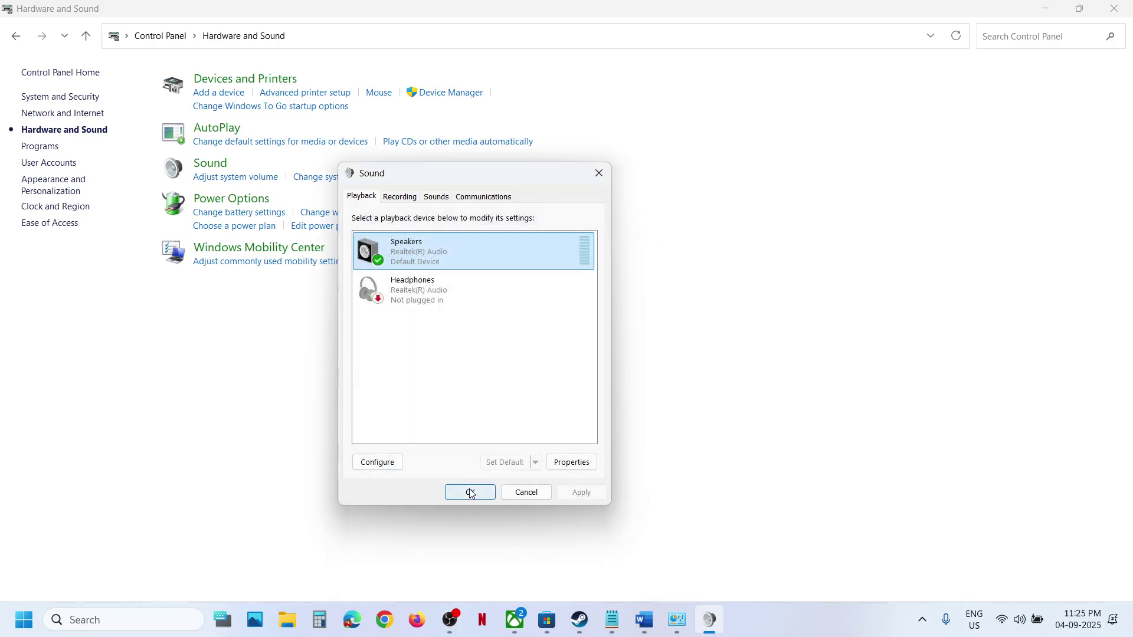
- Switch to Steam and on to the Word document, and highlight the Step 5 instruction and "Turn off Spatial Sound" in Step 6
left_click(579, 619)
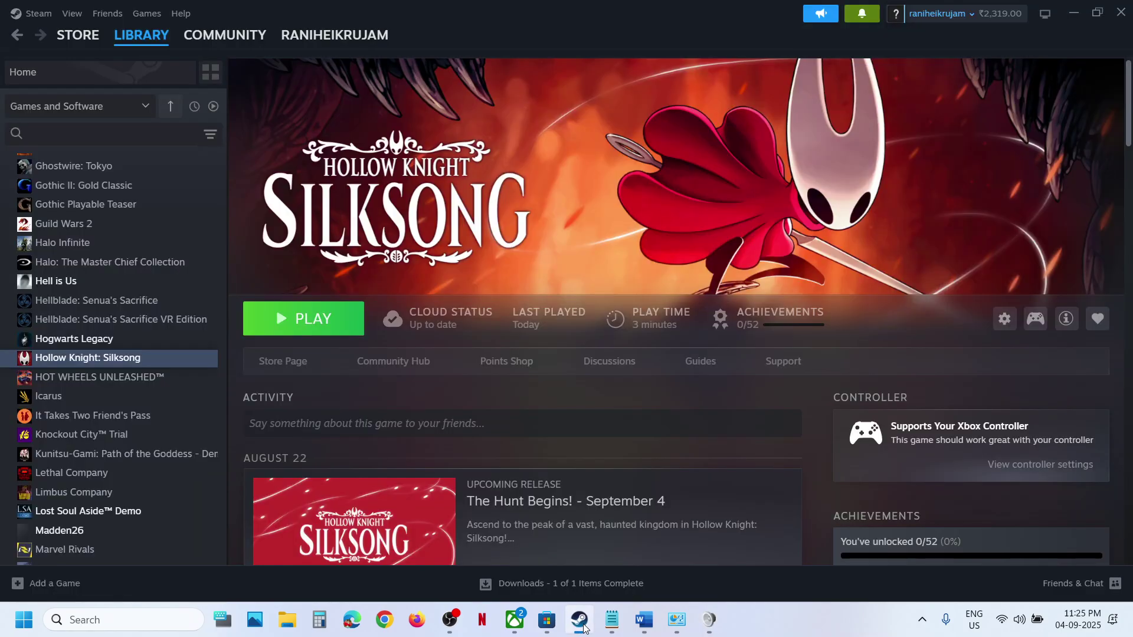
left_click(645, 620)
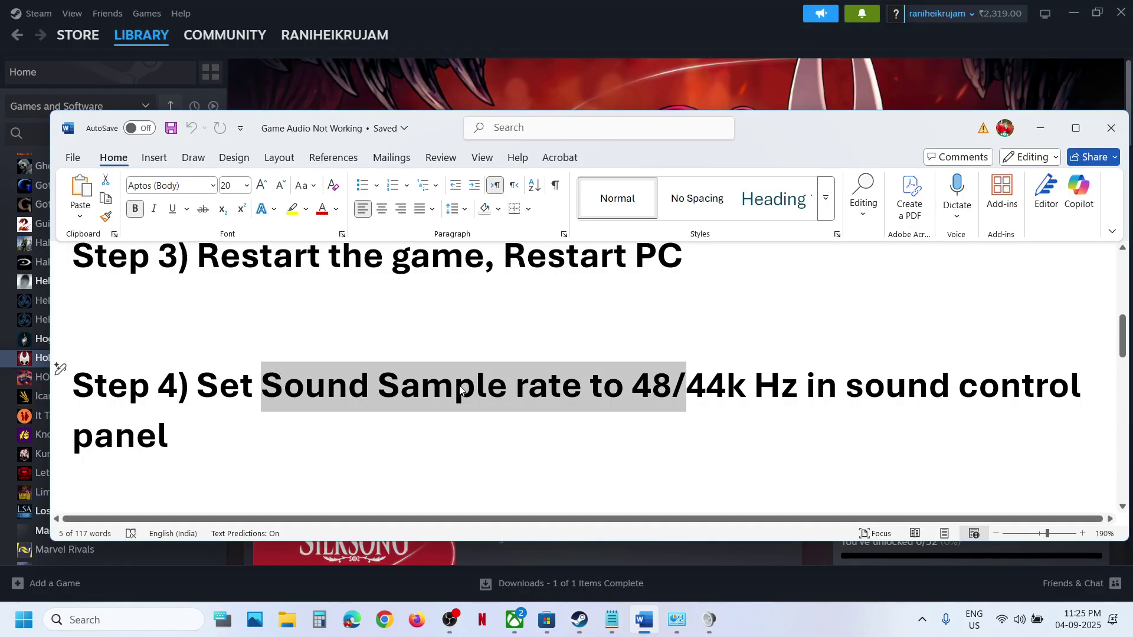
scroll(461, 391, "down", 3)
left_click_drag(228, 357, 419, 458)
scroll(395, 447, "down", 1)
left_click(395, 447)
scroll(392, 445, "down", 2)
left_click_drag(231, 392, 568, 387)
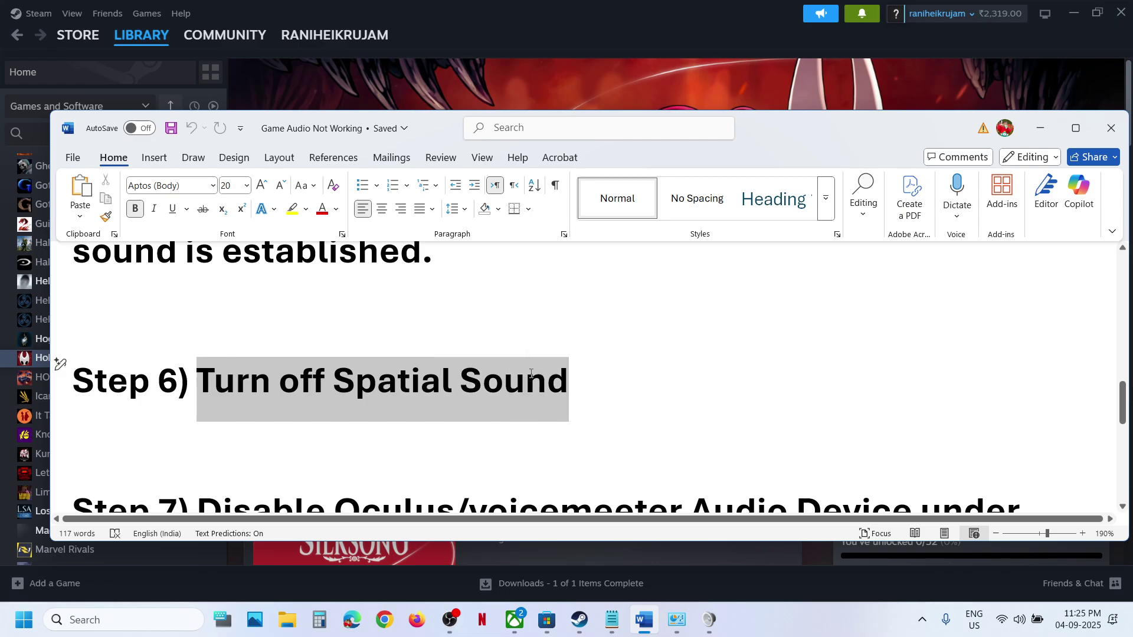
- Switch to Control Panel and open the spatial sound settings in the properties of the Realtek Speakers
left_click(678, 620)
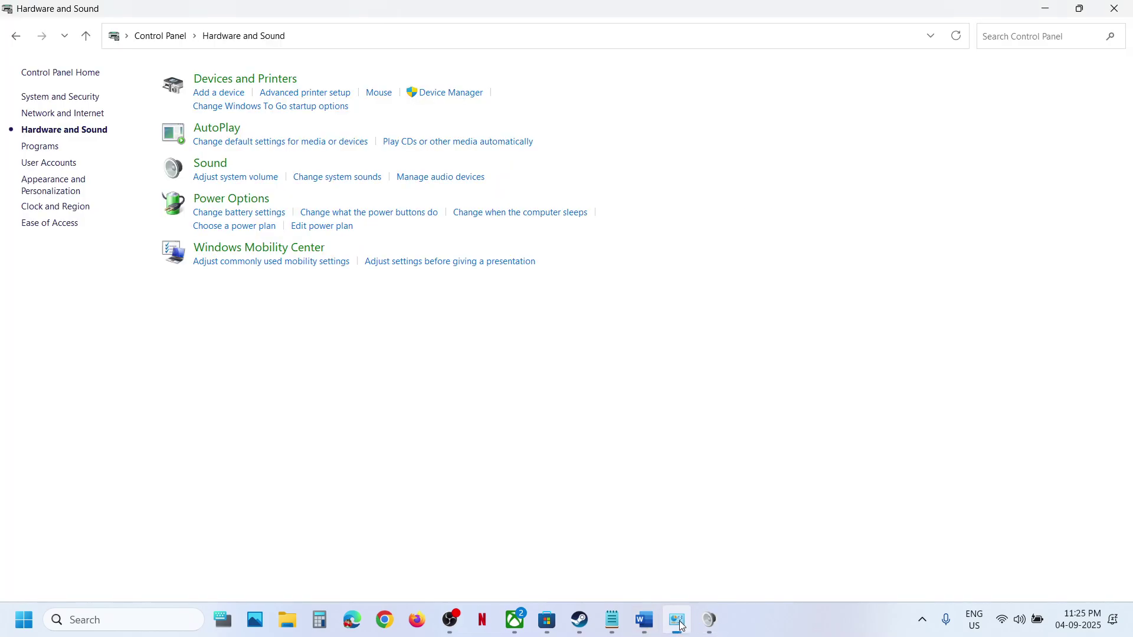
left_click(210, 163)
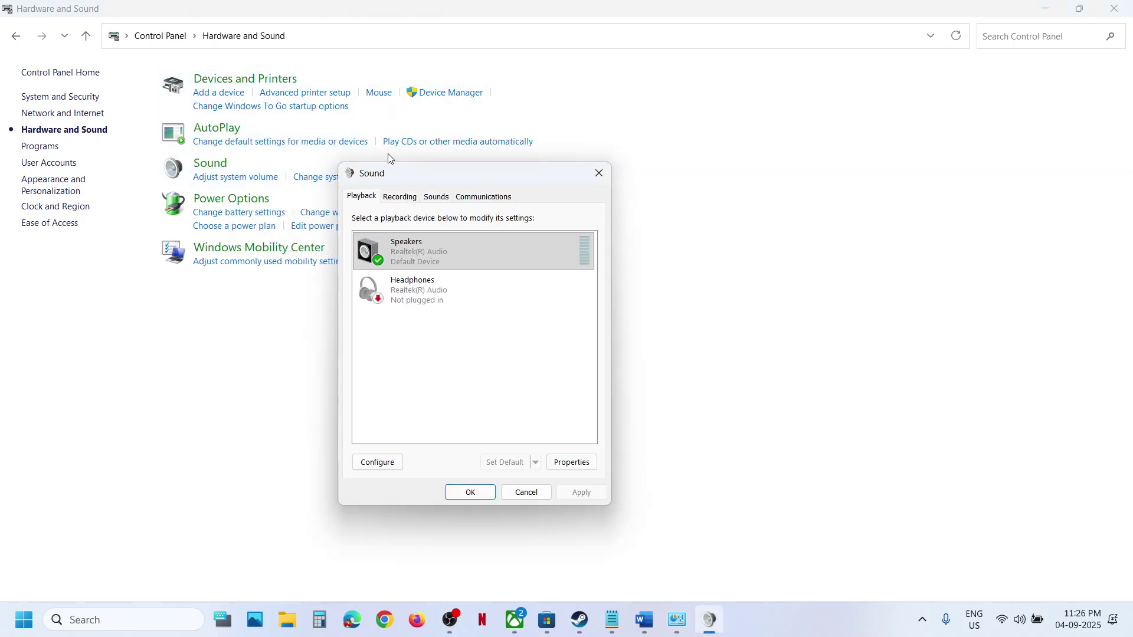
right_click(425, 252)
left_click(497, 366)
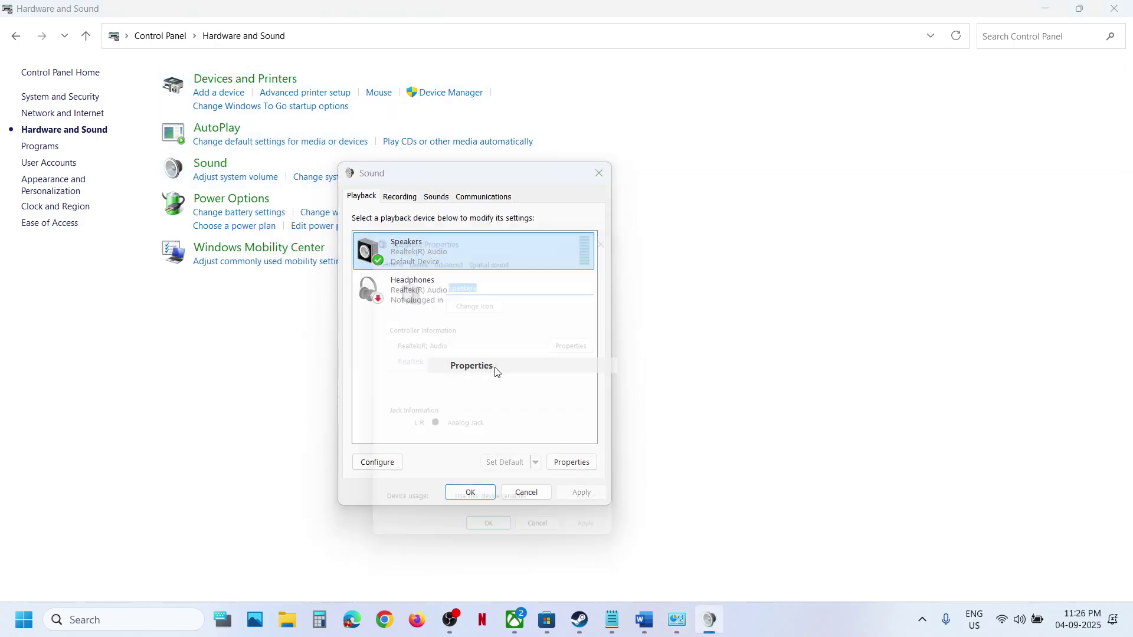
left_click_drag(500, 227, 544, 197)
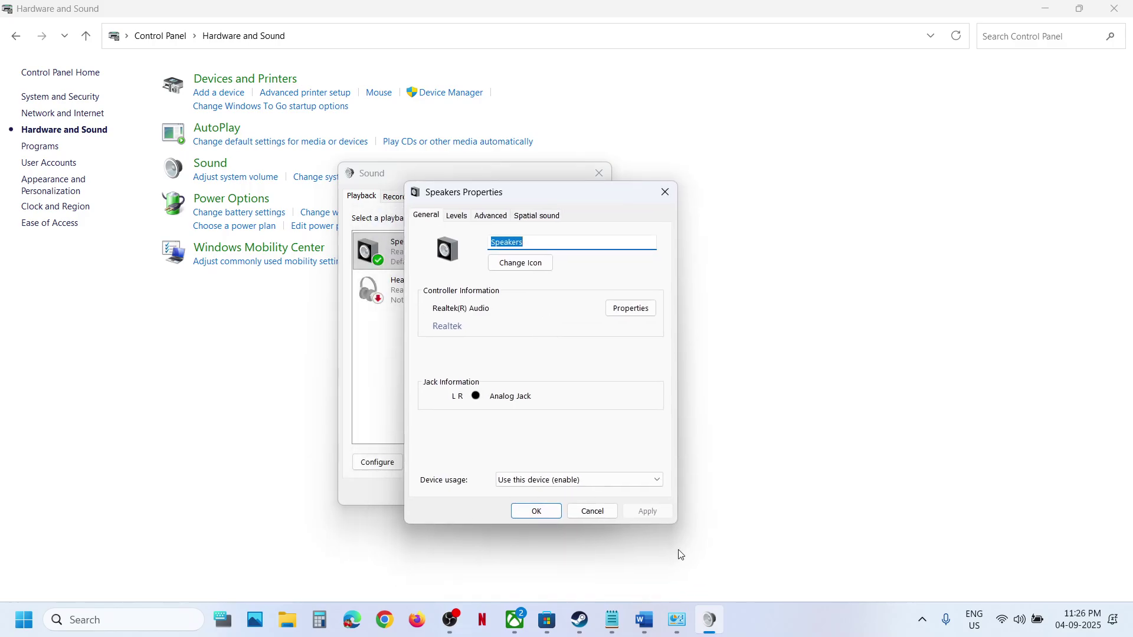
mouse_move(653, 619)
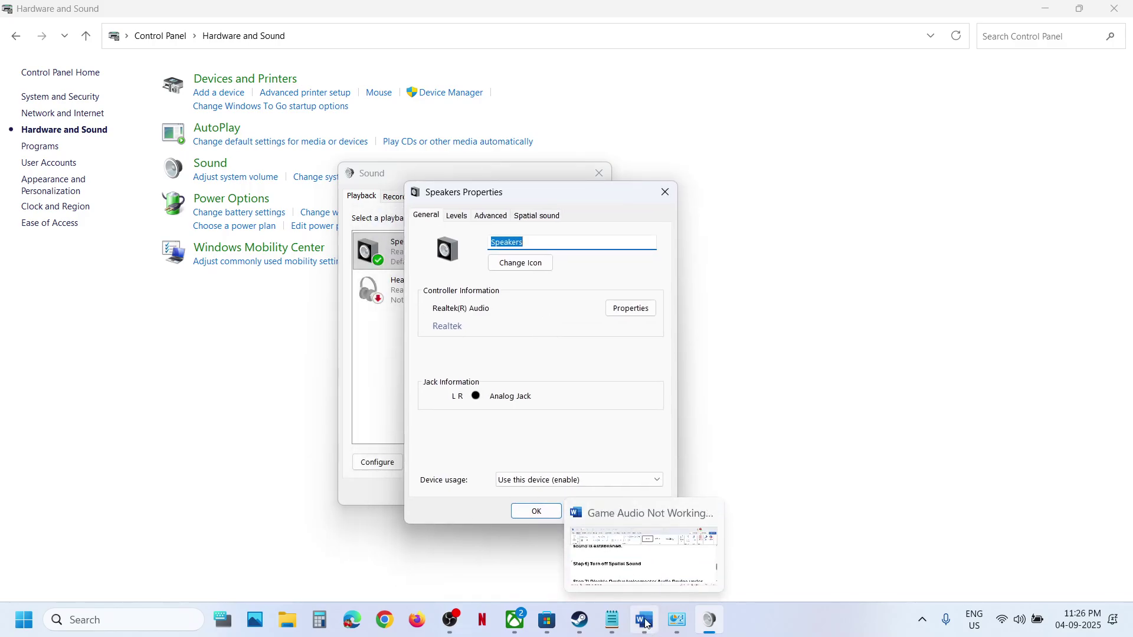
left_click(535, 218)
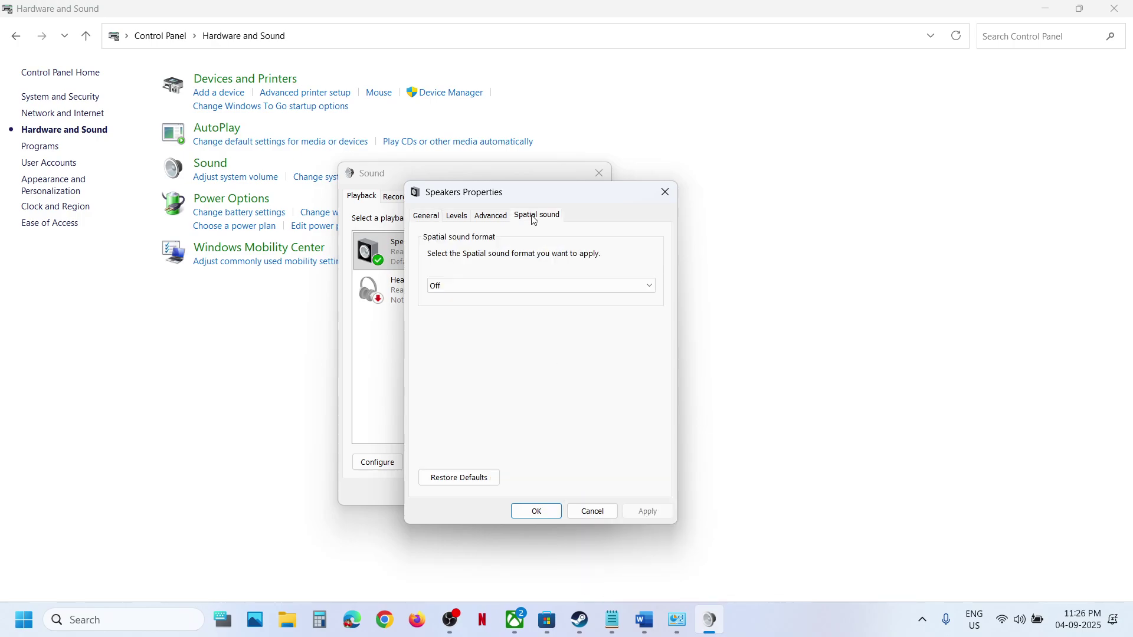
- Set the speakers' spatial sound format to Off, and close the Speakers Properties and Sound dialogs
left_click(520, 290)
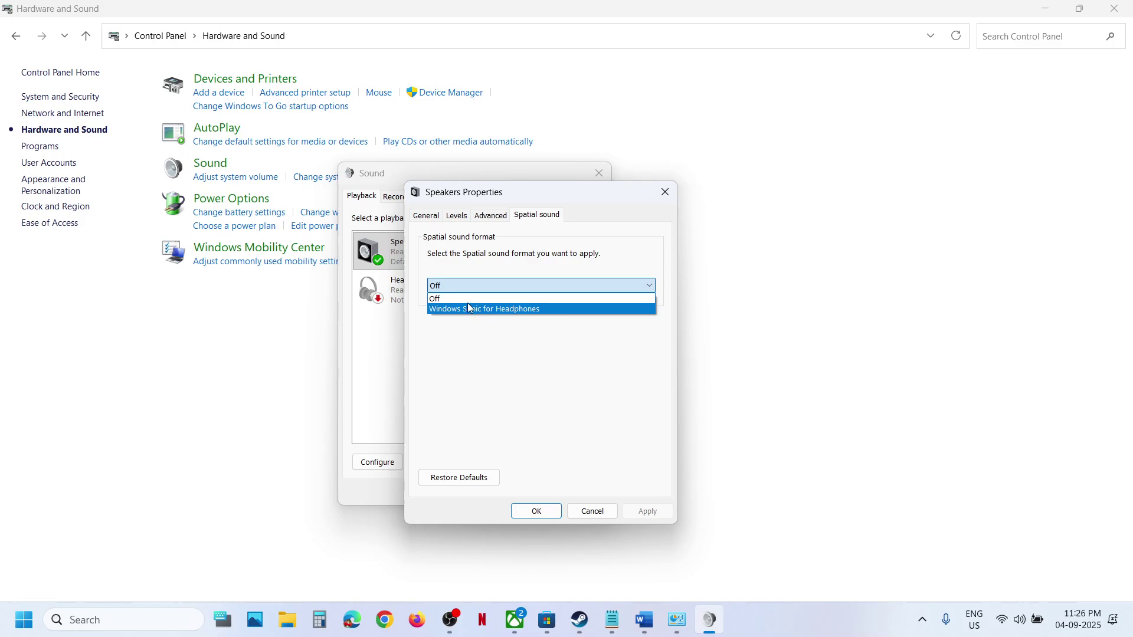
left_click(448, 299)
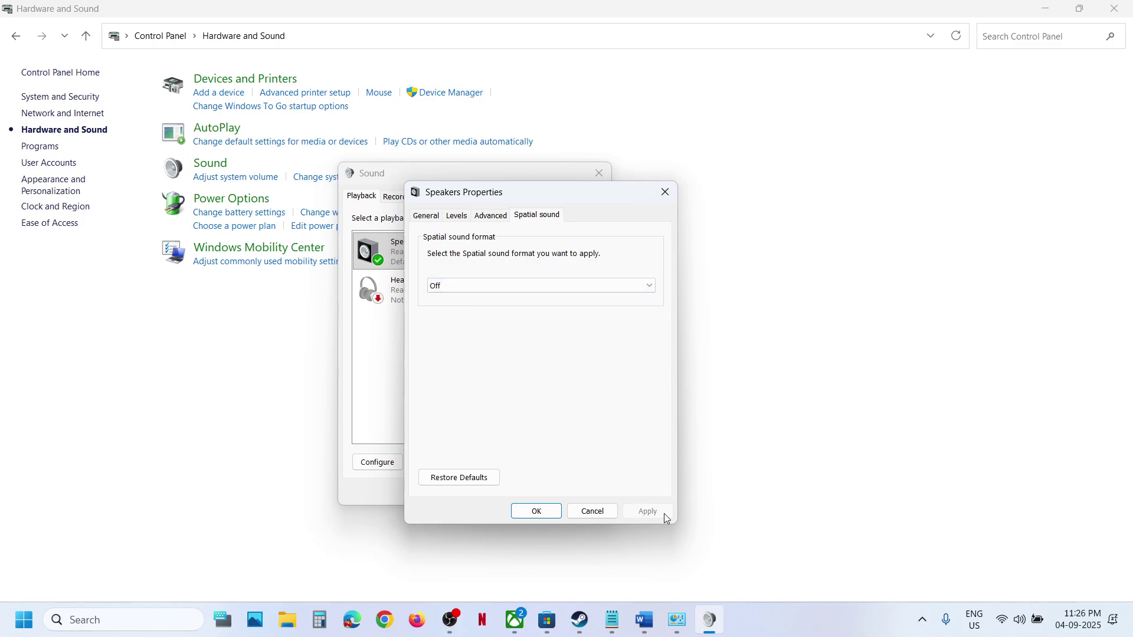
left_click(479, 286)
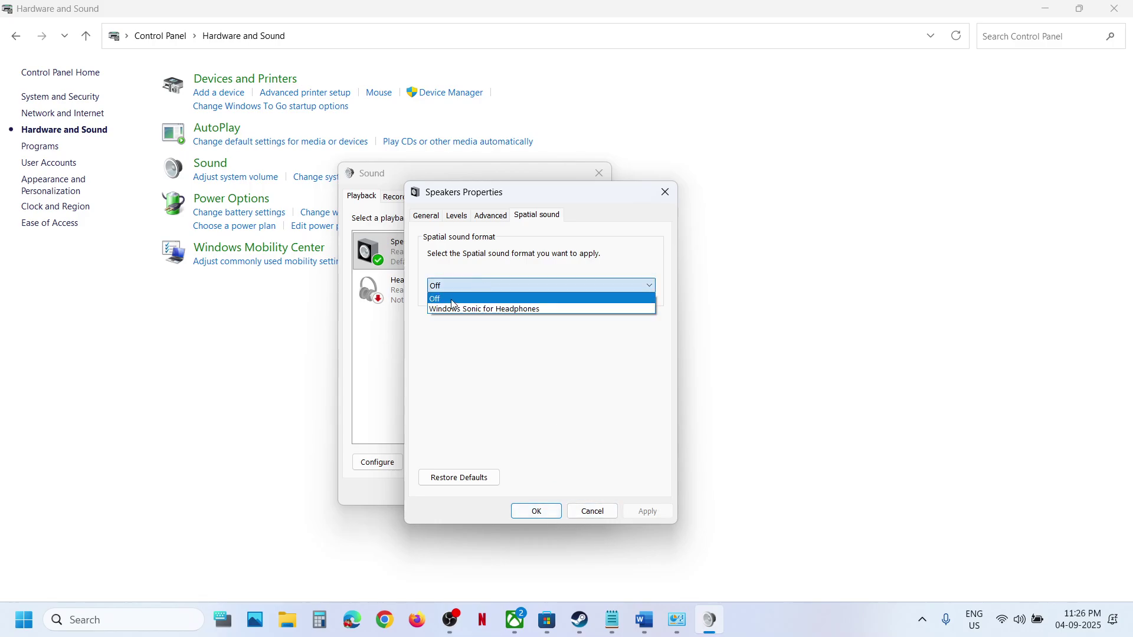
left_click(506, 270)
left_click(662, 193)
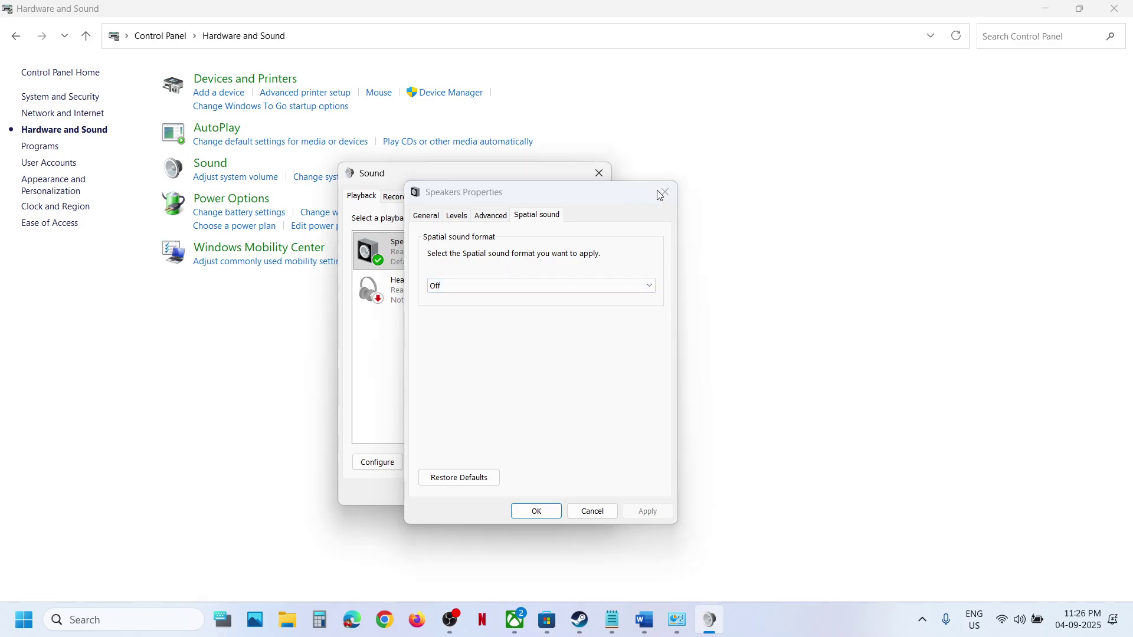
left_click(599, 173)
- Return to the Word document and highlight the Step 7 instruction on disabling the Oculus/voicemeeter audio device
left_click(646, 621)
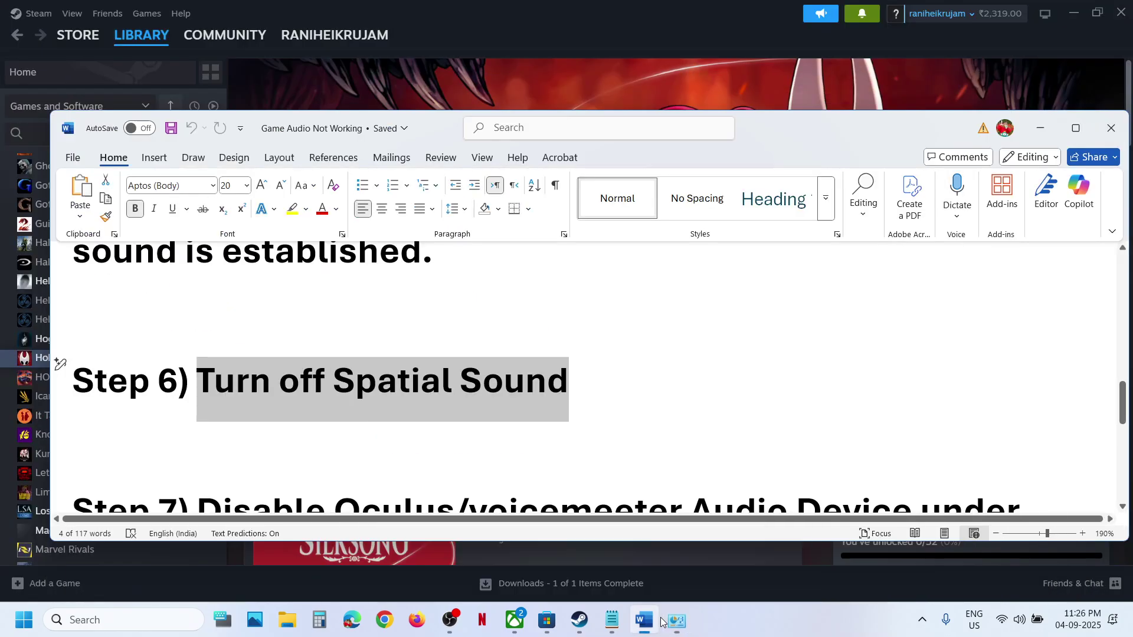
scroll(476, 321, "down", 5)
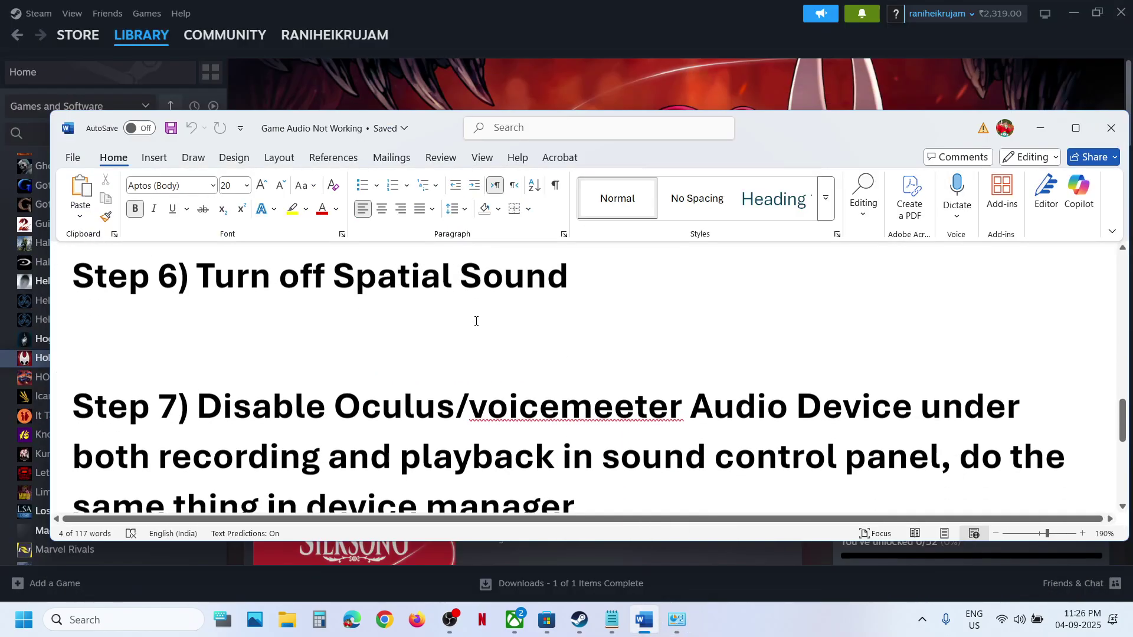
left_click_drag(210, 331, 629, 367)
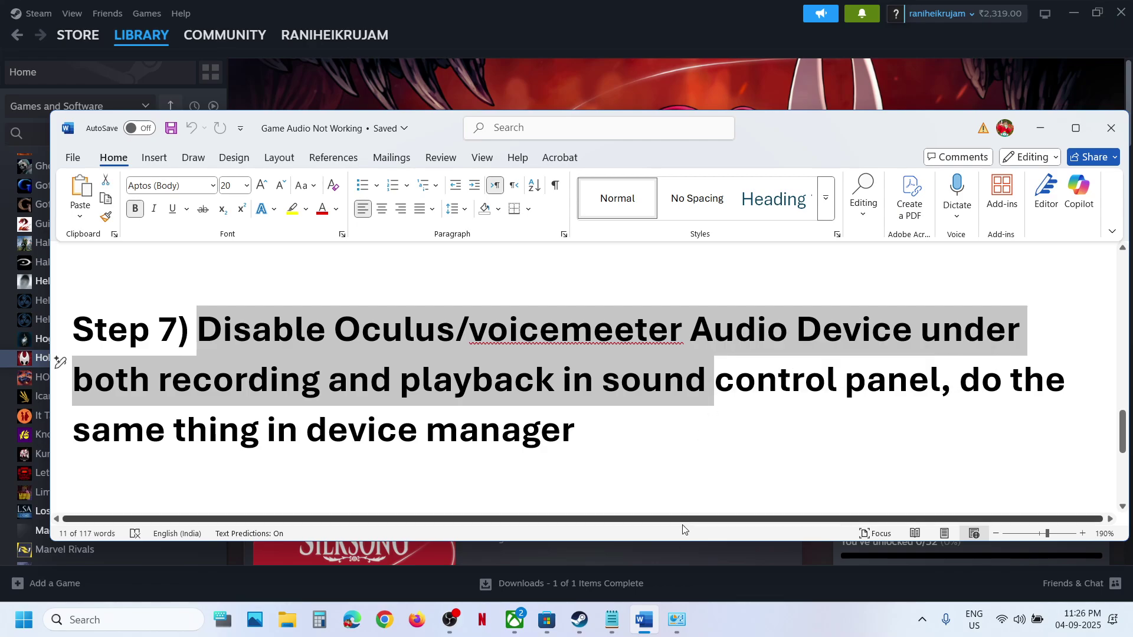
- Reopen the Sound dialog from Control Panel, check the Headphones playback device's options for Disable, and select the Speakers
left_click(677, 619)
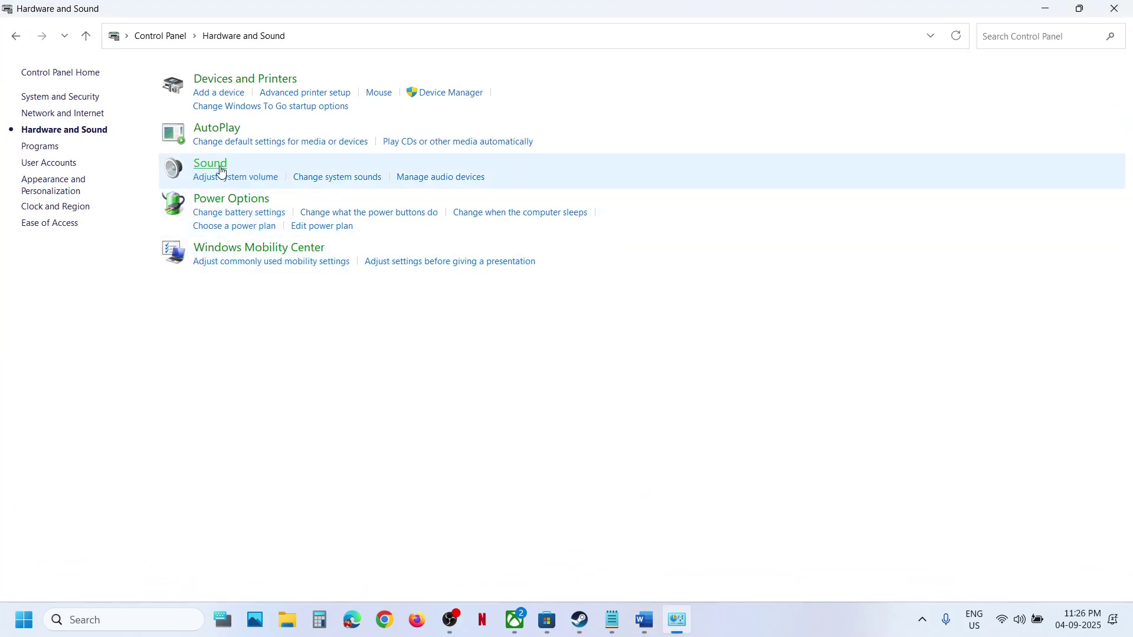
left_click(221, 171)
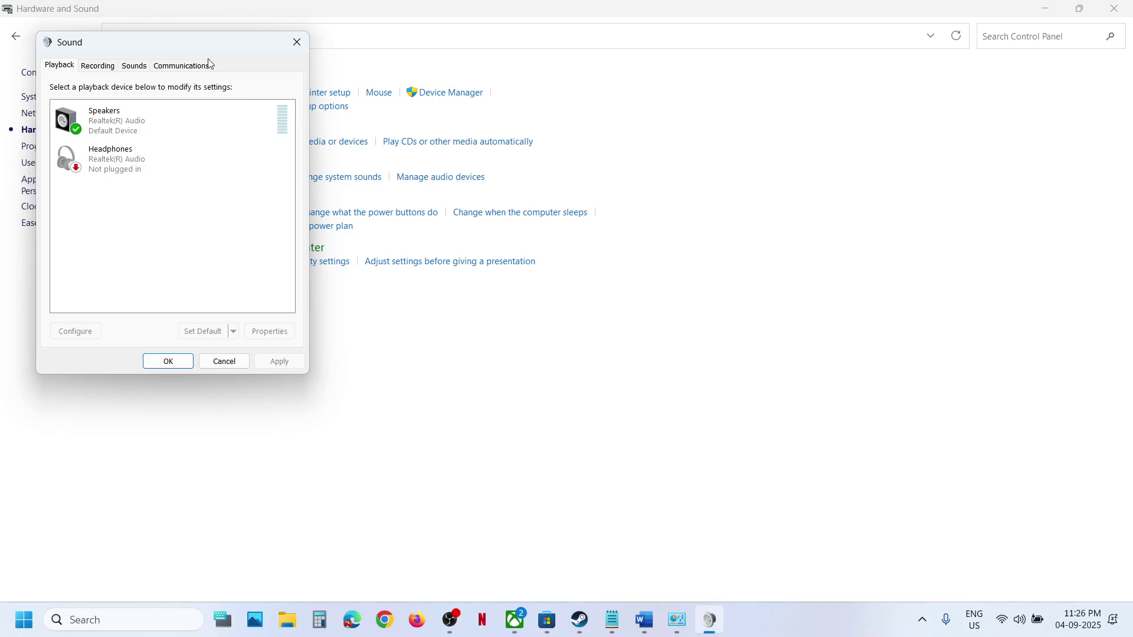
left_click_drag(207, 54, 624, 197)
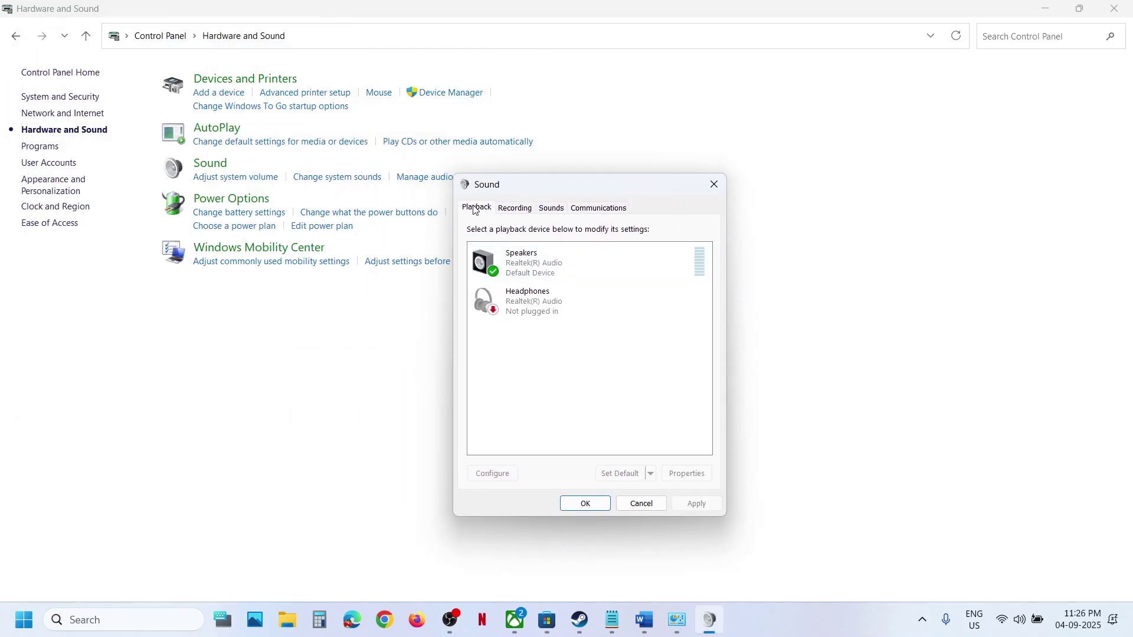
right_click(538, 307)
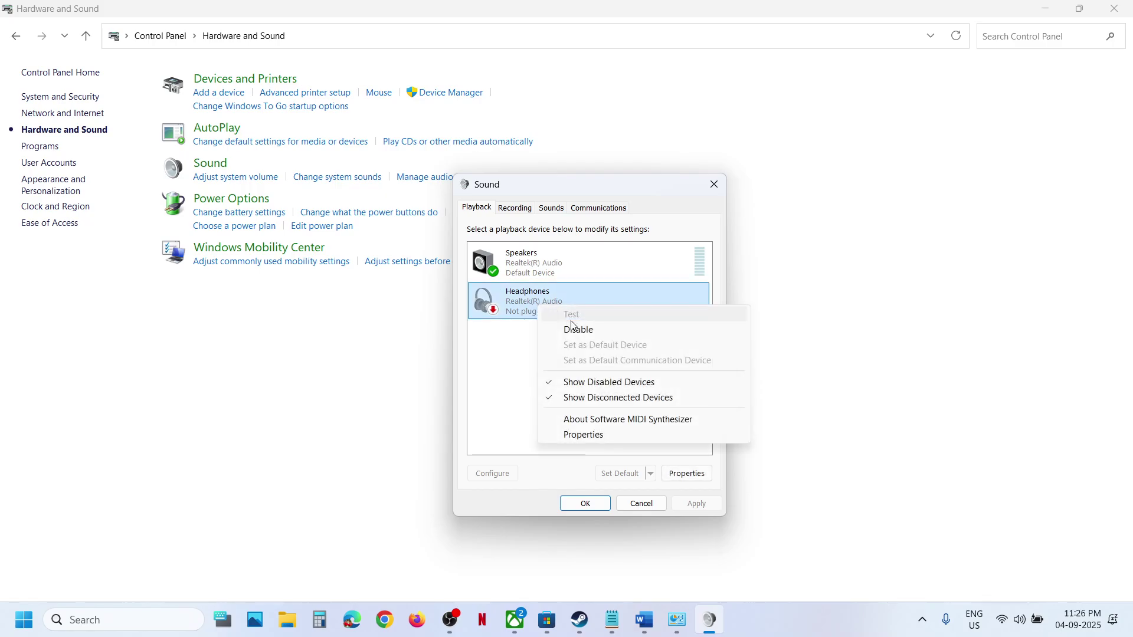
left_click(529, 350)
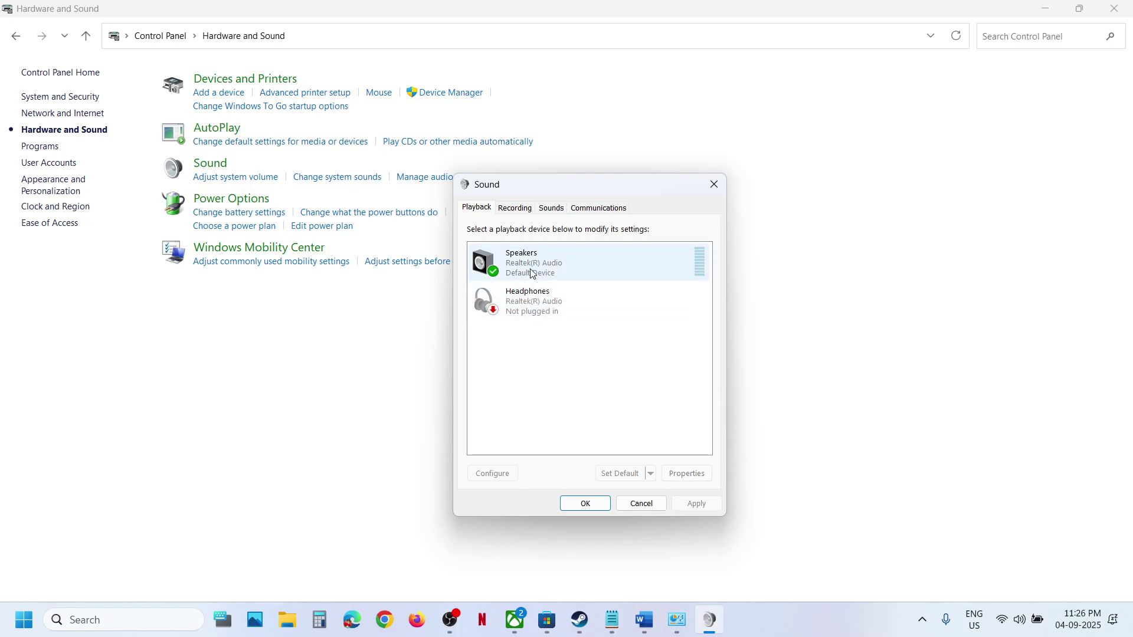
left_click(532, 273)
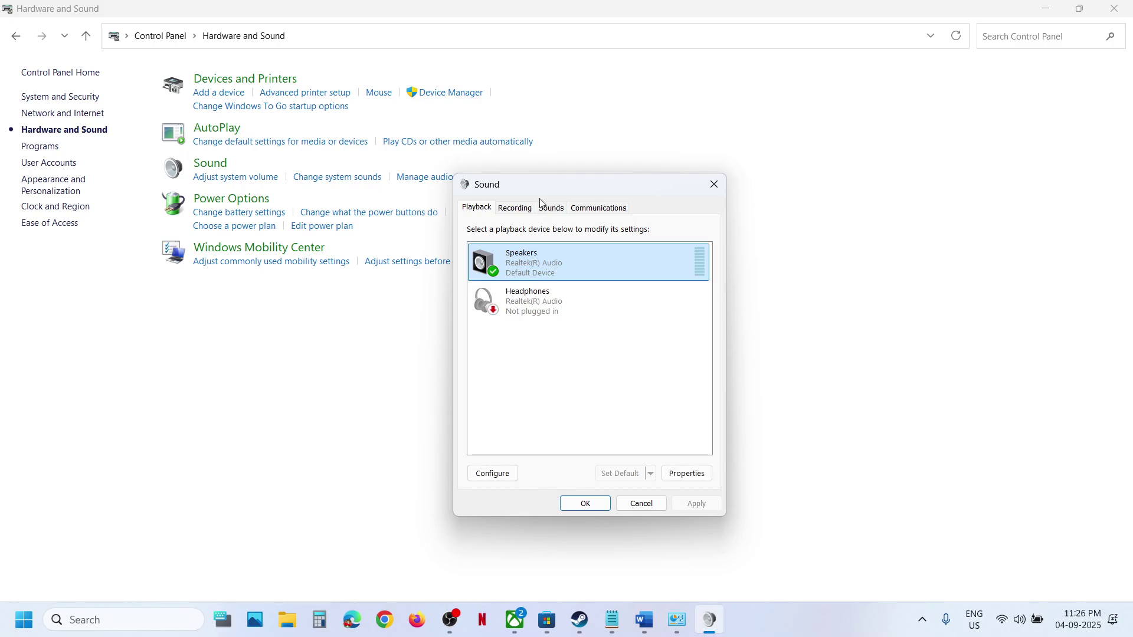
- Check the recording devices in the Sound dialog, return to the playback devices, and close the dialog
left_click(523, 208)
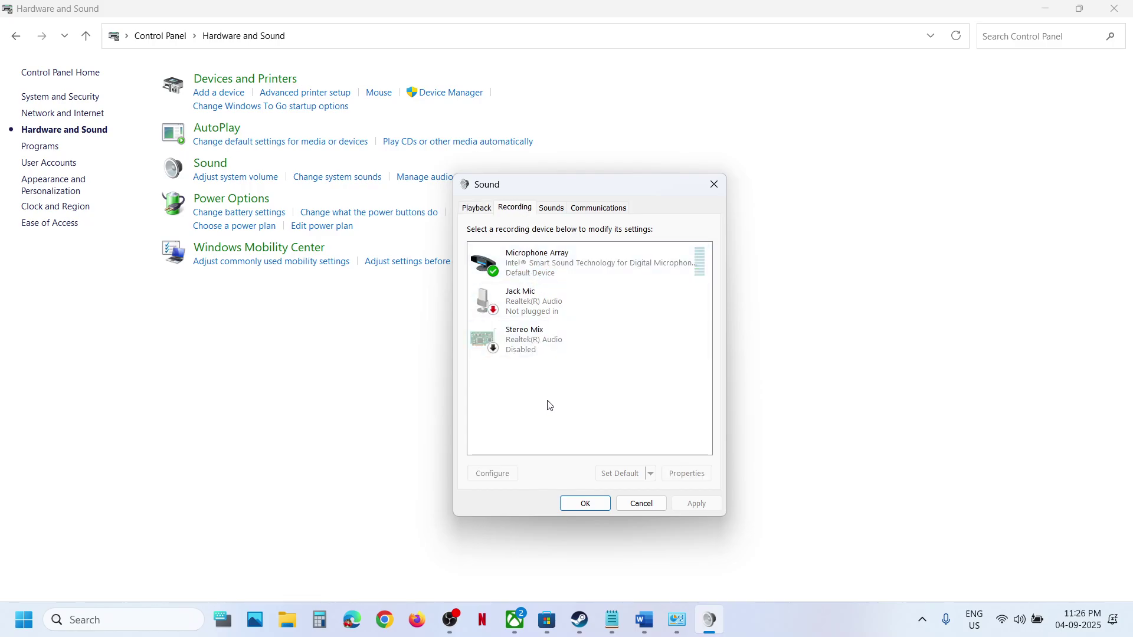
left_click(480, 210)
left_click(708, 189)
- Open Device Manager and expand the Sound, video and game controllers category
right_click(17, 625)
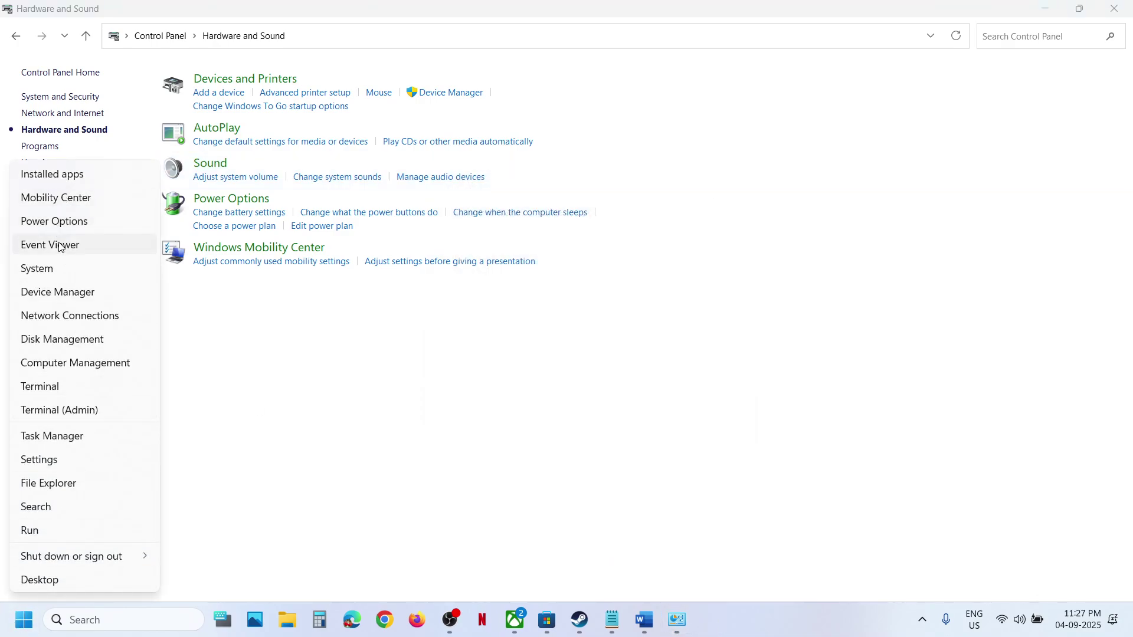
left_click(56, 291)
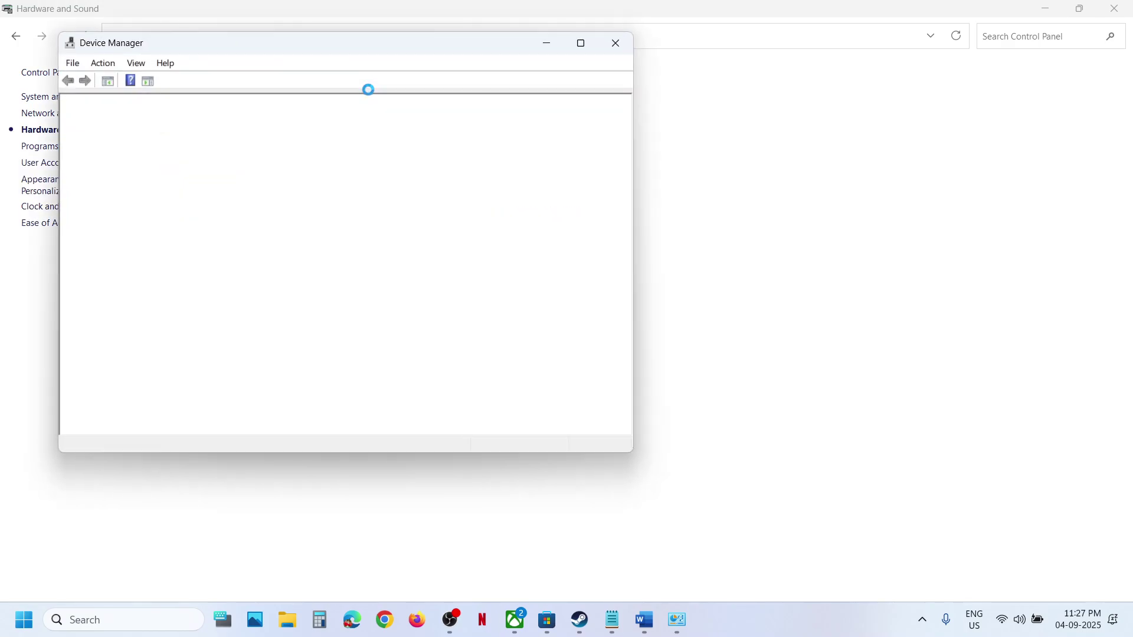
left_click_drag(342, 53, 479, 56)
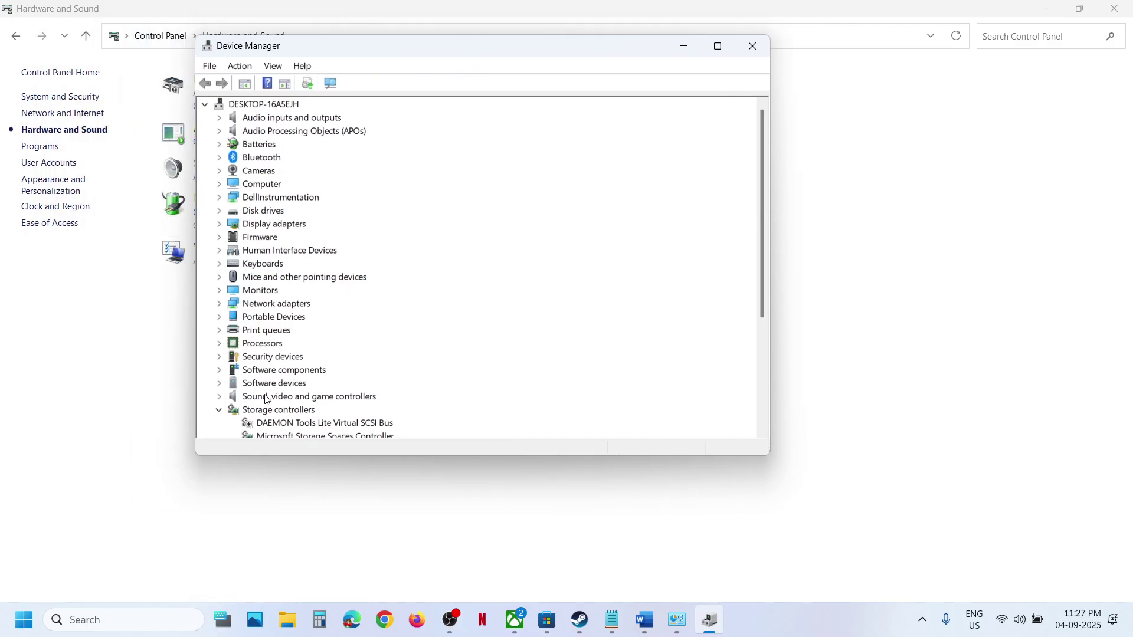
left_click(219, 396)
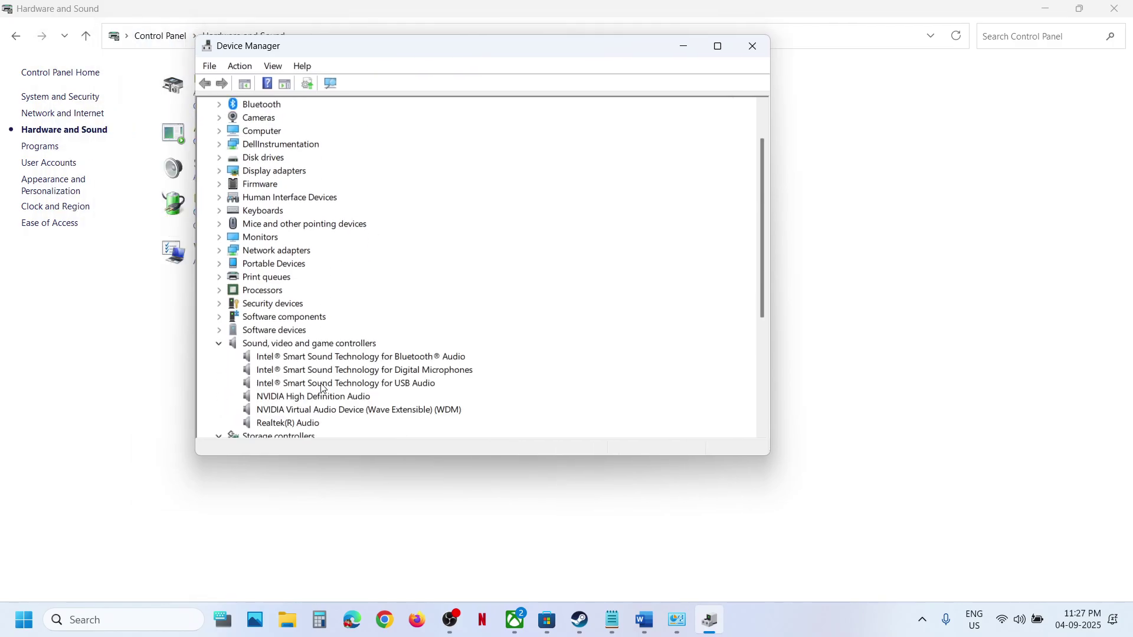
- Check the NVIDIA High Definition Audio device's options for Disable device, select Realtek(R) Audio, and close Device Manager
left_click(302, 425)
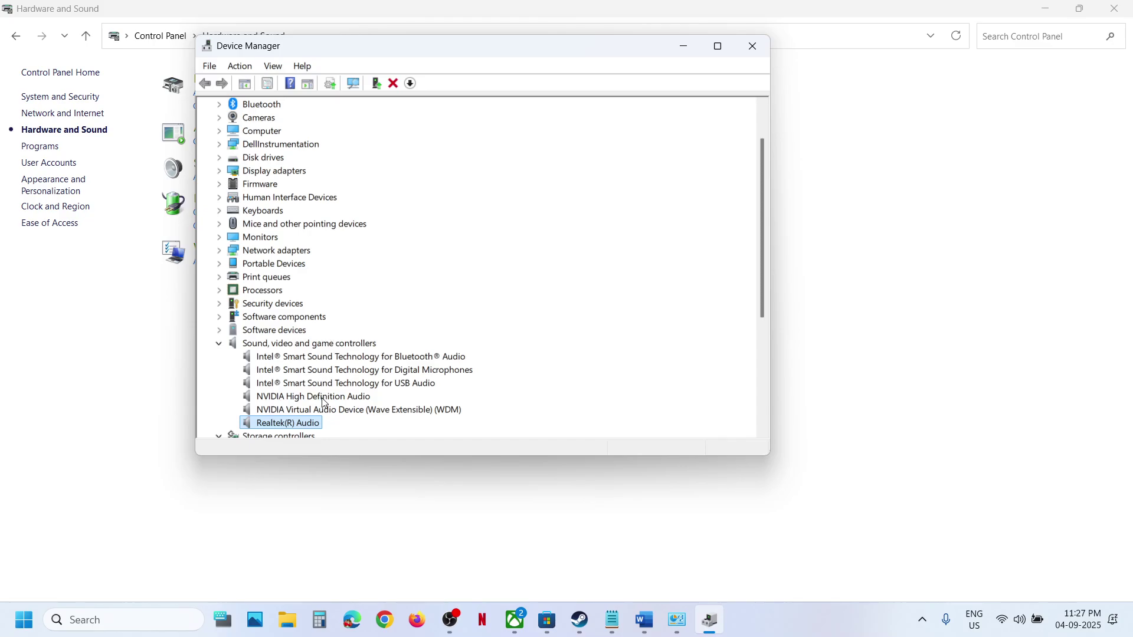
right_click(324, 403)
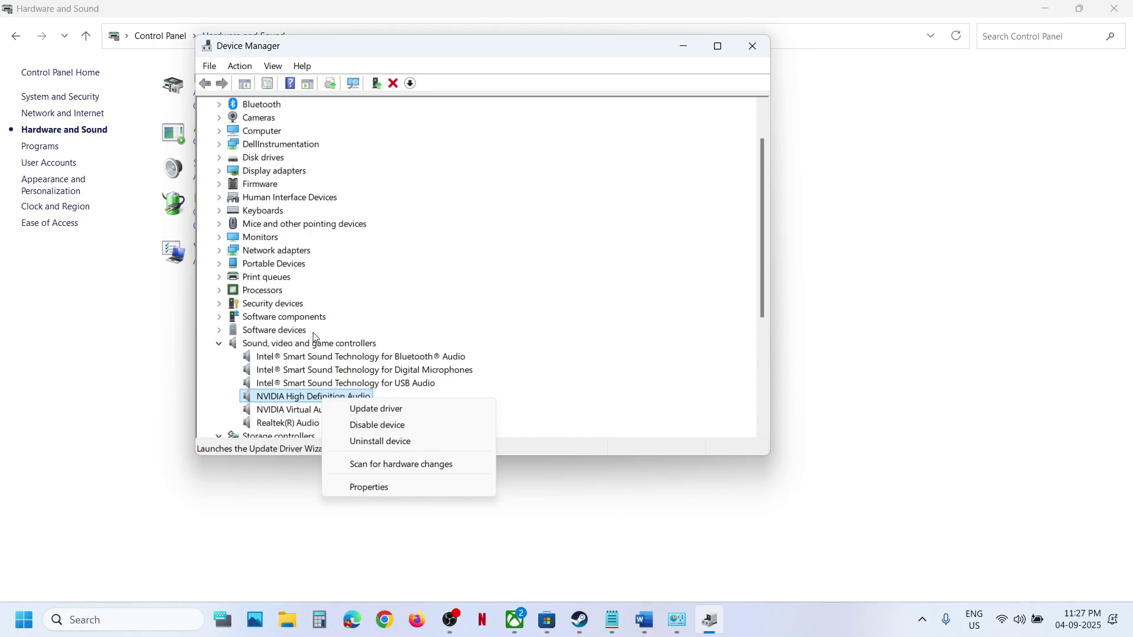
left_click(475, 394)
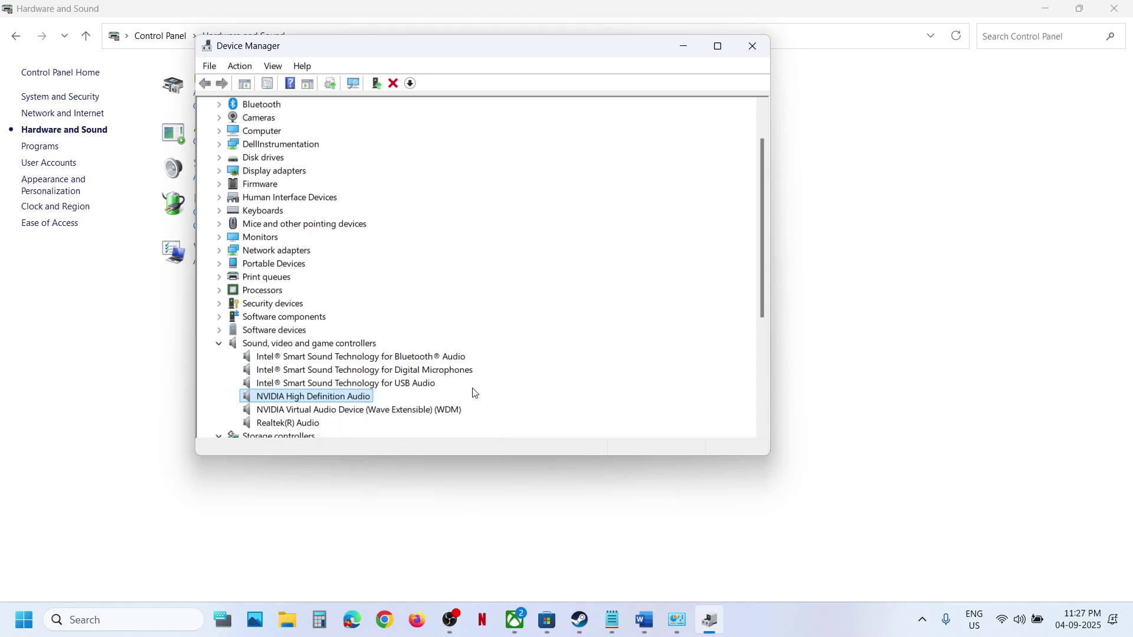
left_click(287, 424)
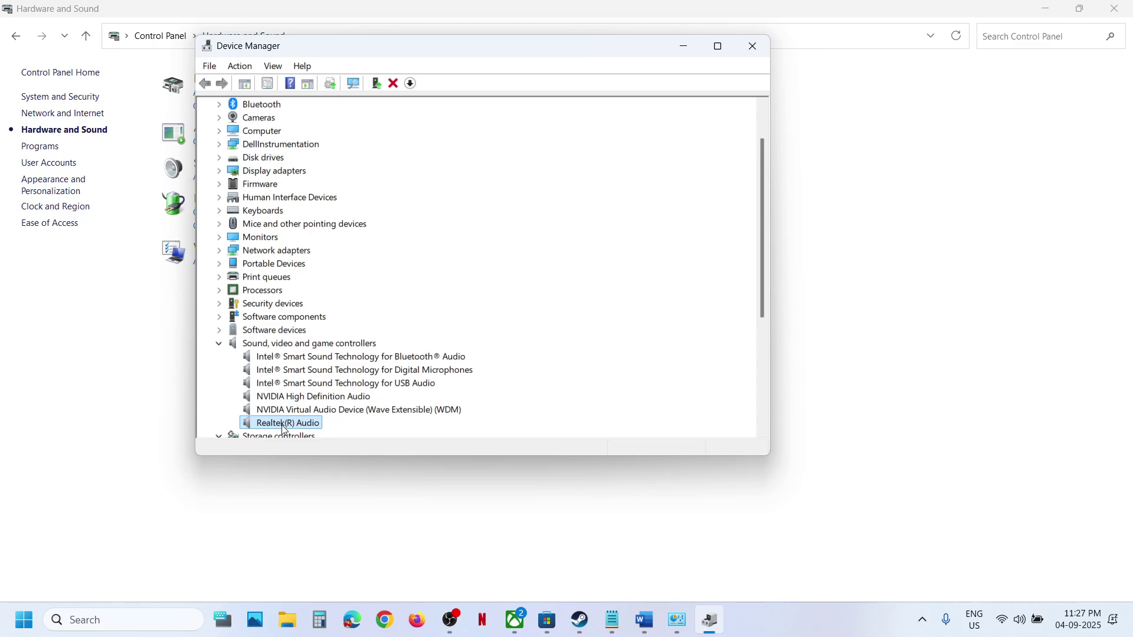
left_click(753, 46)
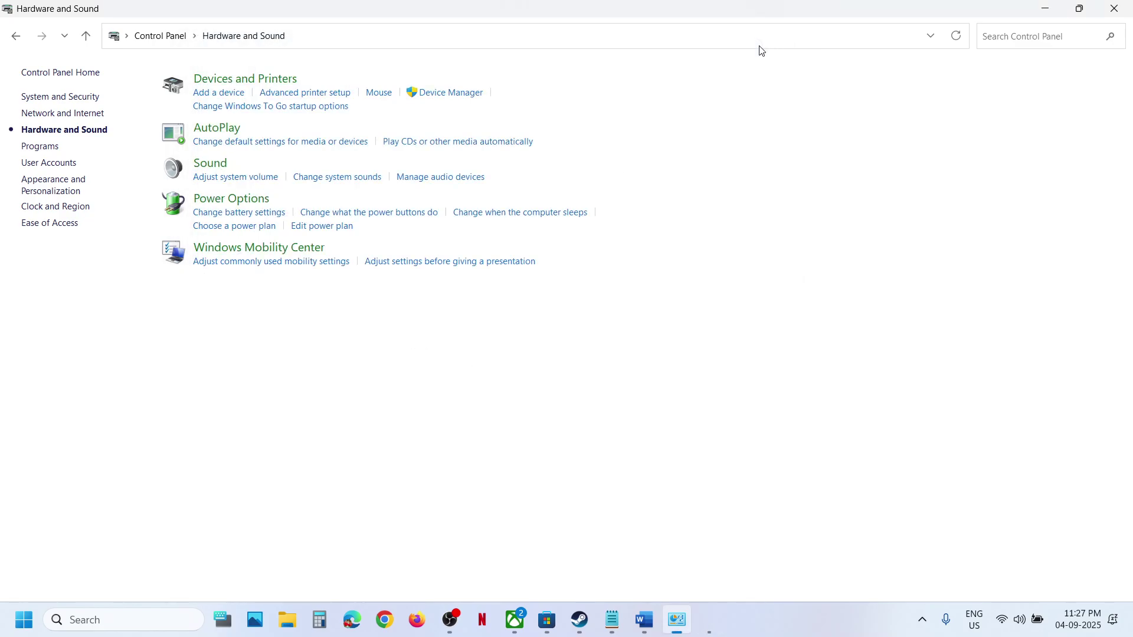
left_click(1019, 619)
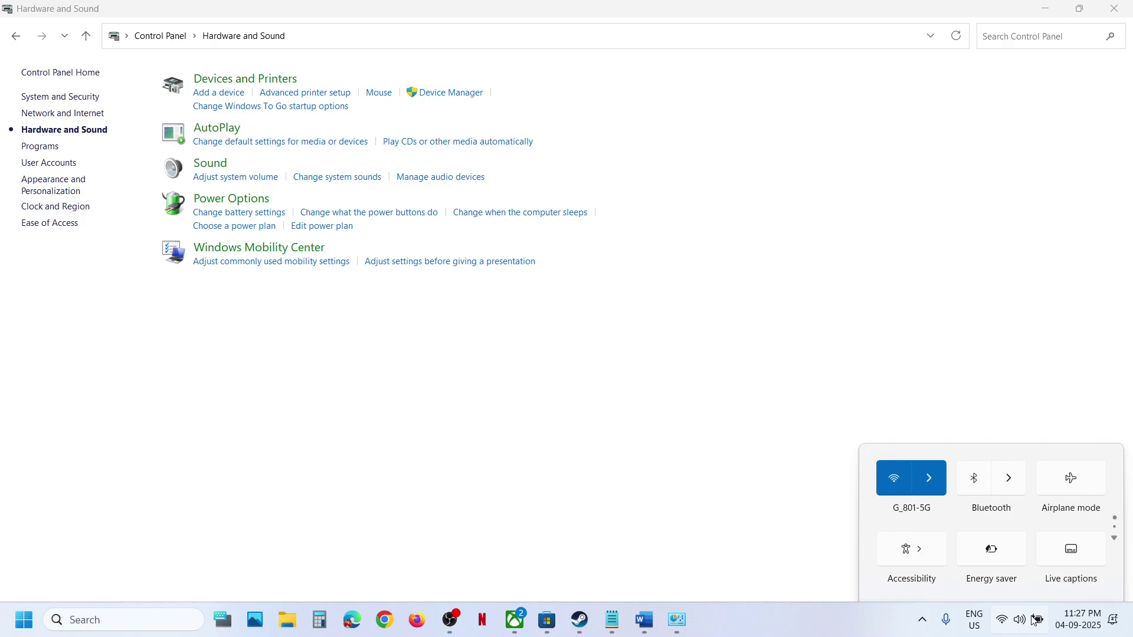
left_click(972, 354)
left_click(653, 458)
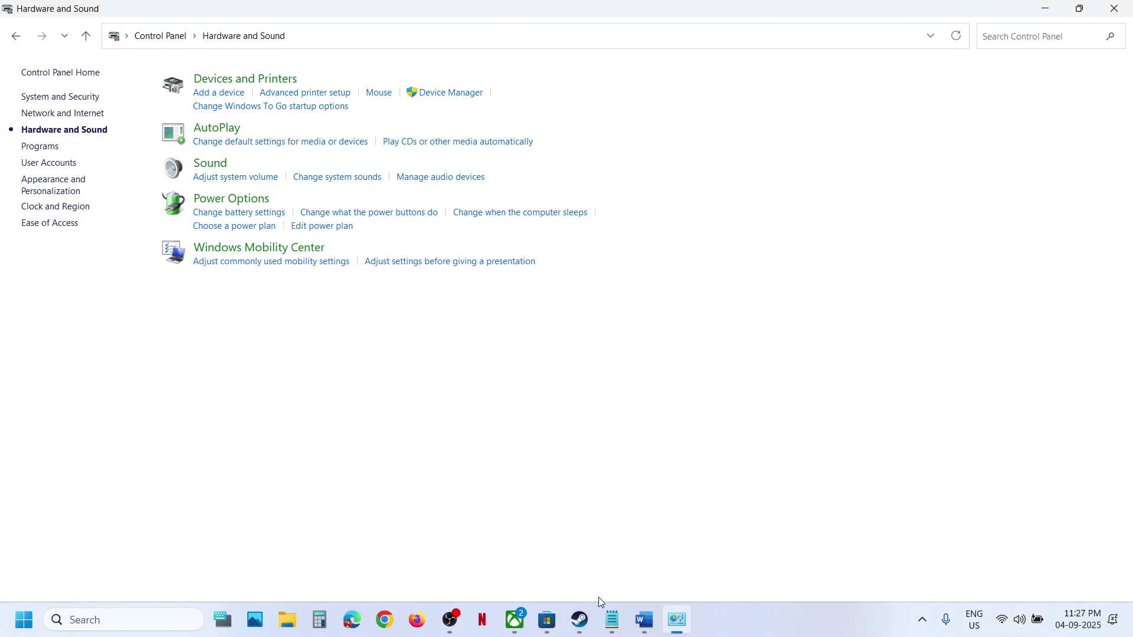
- Return to the Word document and copy the shell command listed under Step 8, Uncheck Handsfree Telephony
left_click(645, 620)
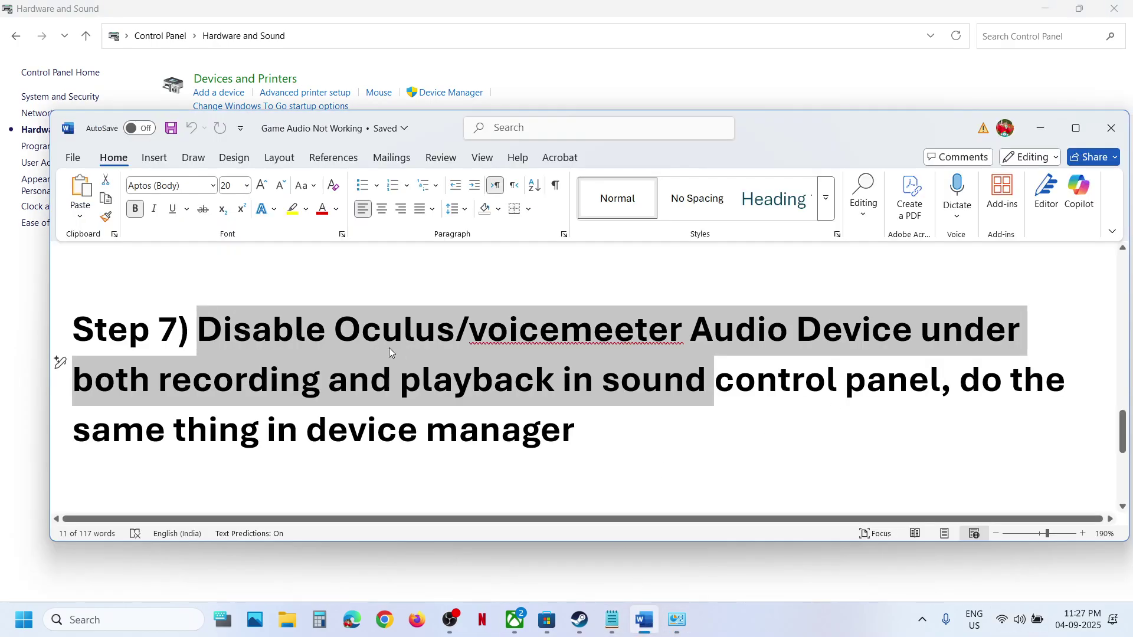
scroll(388, 348, "down", 4)
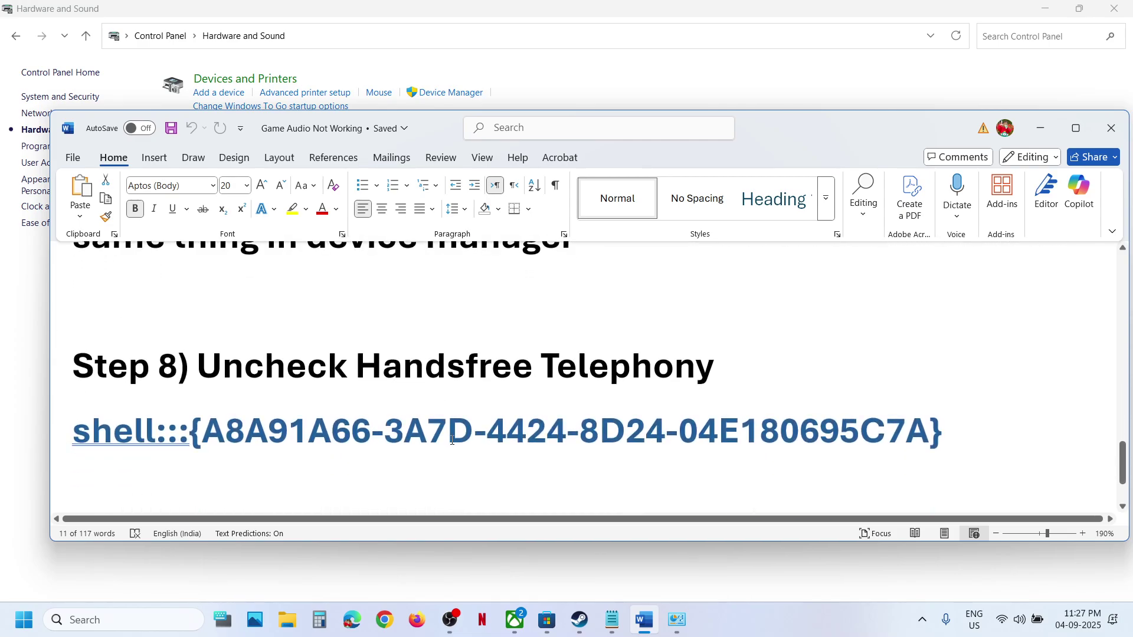
triple_click(452, 444)
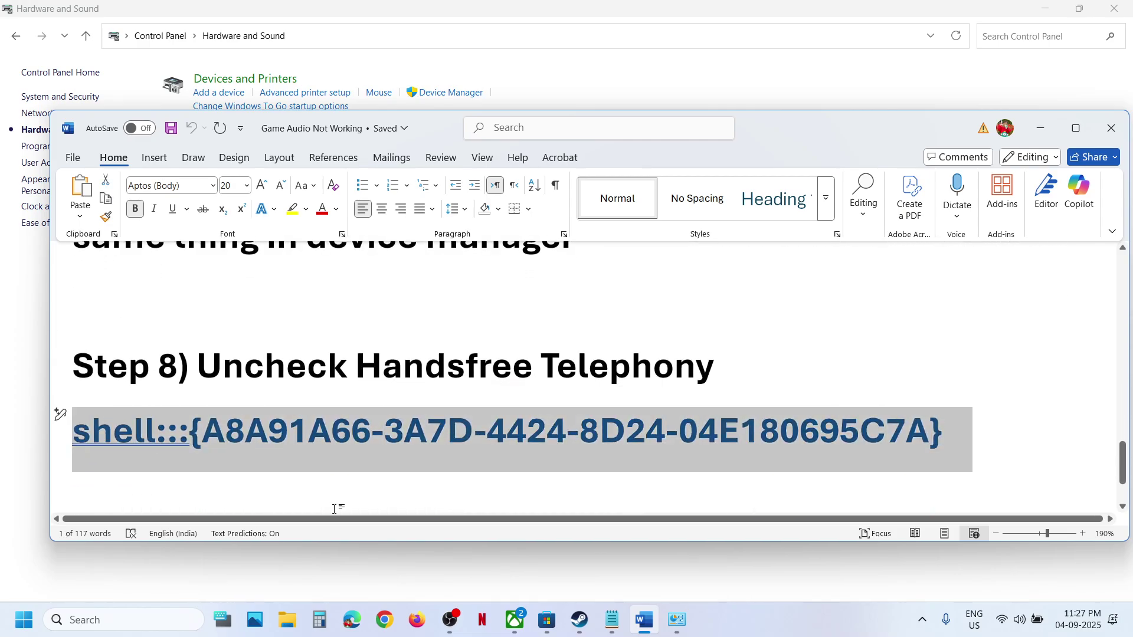
right_click(322, 447)
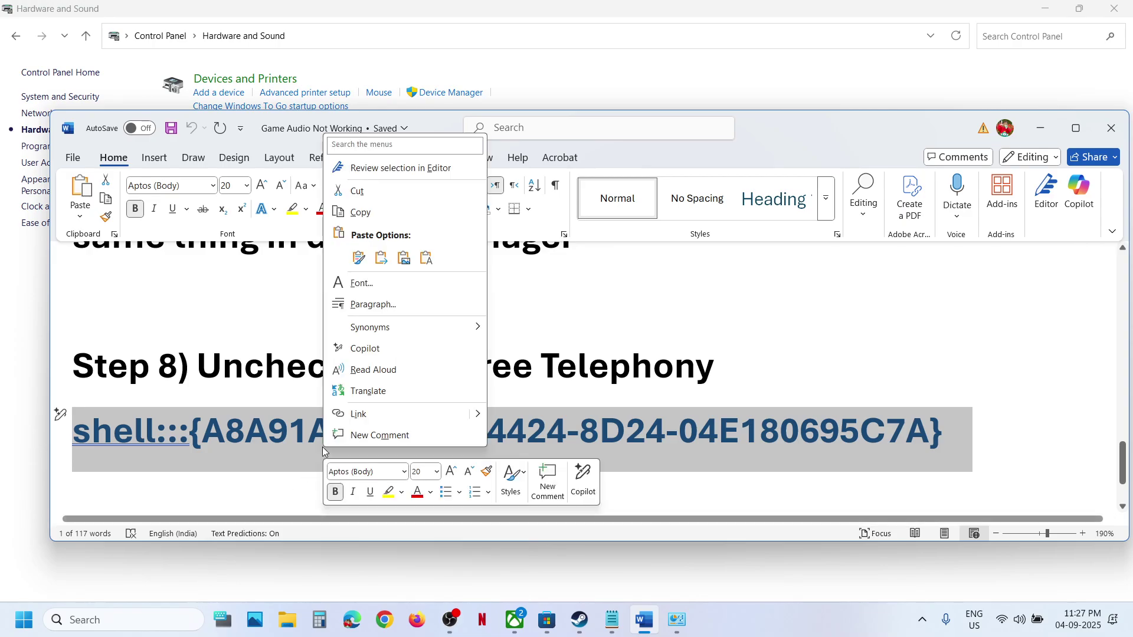
left_click(390, 212)
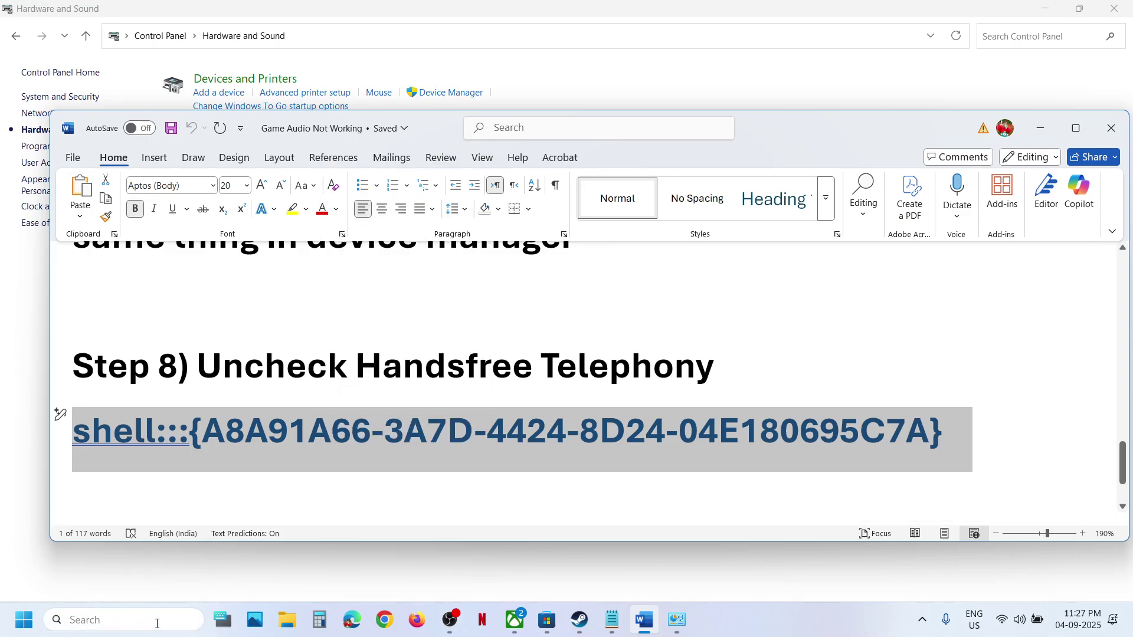
- Open the Run dialog and execute the copied command shell:::{A8A91A66-3A7D-4424-8D24-04E180695C7A} to open Devices and Printers
left_click(157, 620)
type("un")
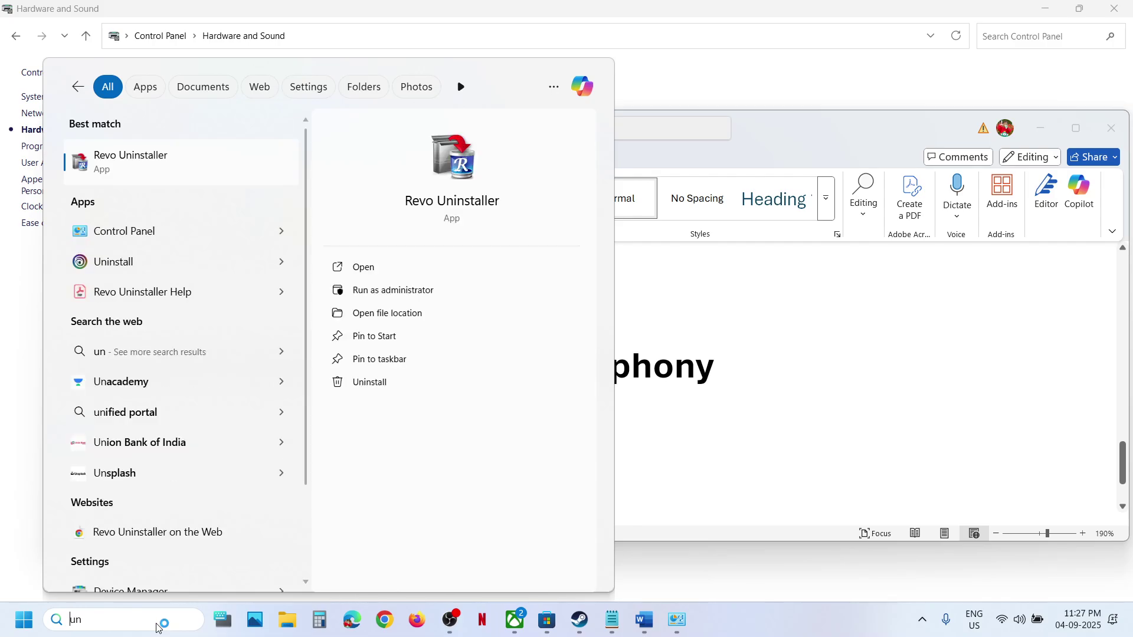
type("r")
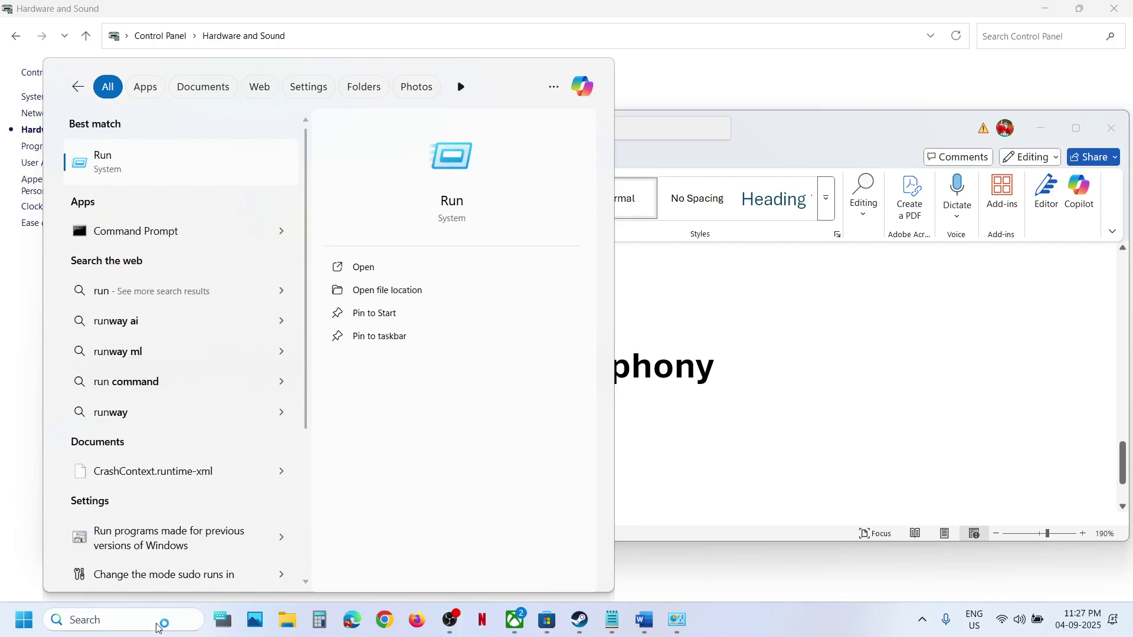
key("Return")
key("ctrl+v")
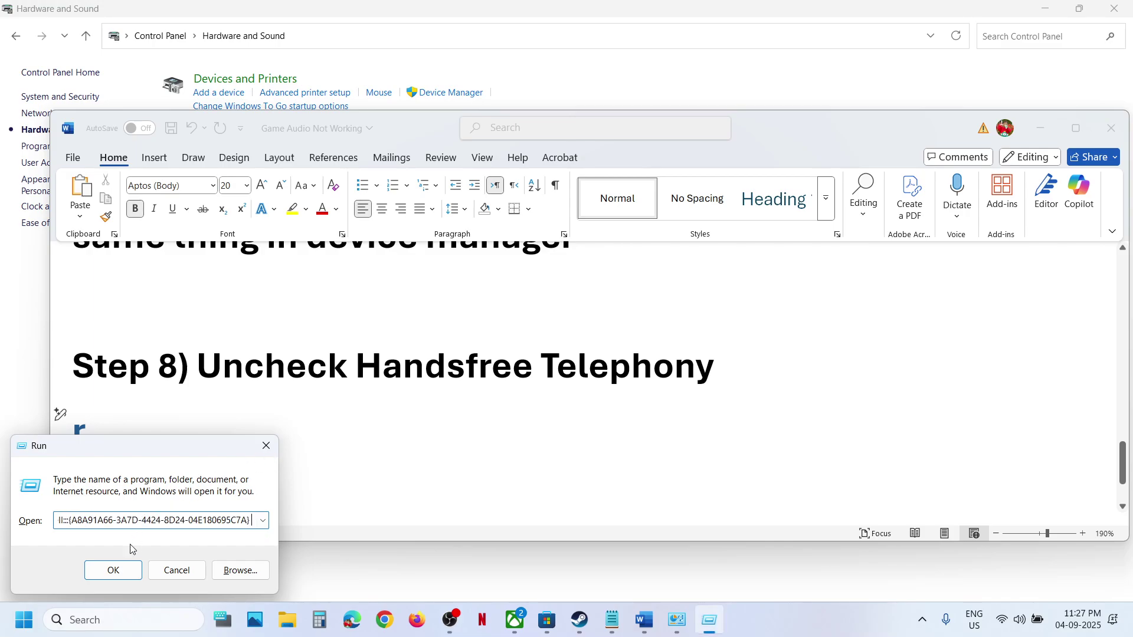
left_click(113, 570)
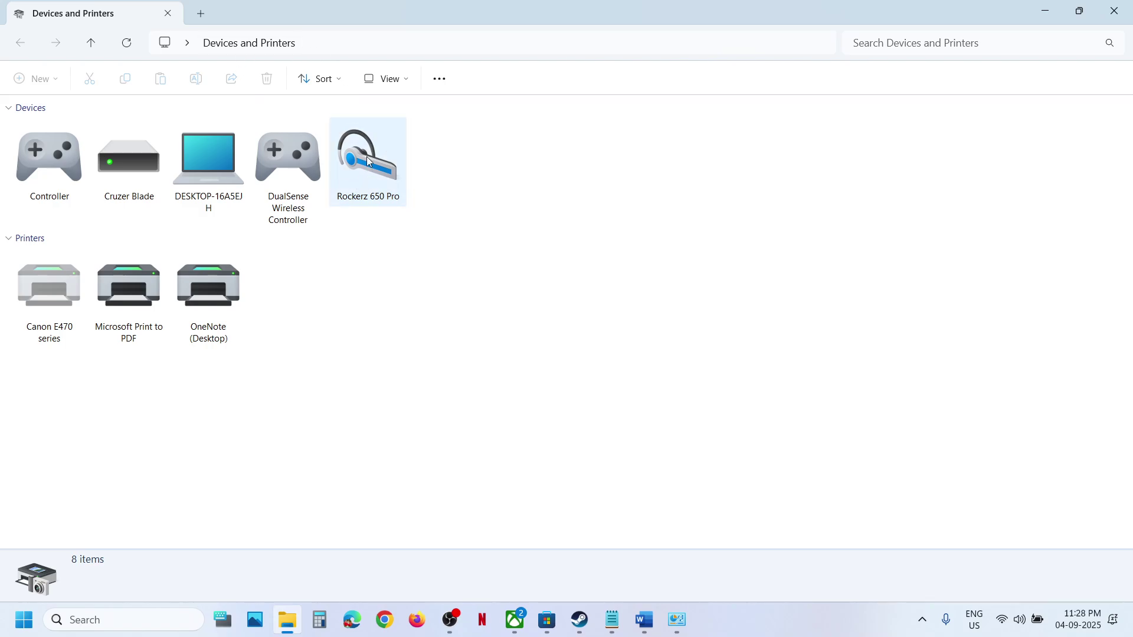
- Disable the Handsfree Telephony service in the properties of the Rockerz 650 Pro headset and apply the change
left_click(376, 176)
right_click(373, 178)
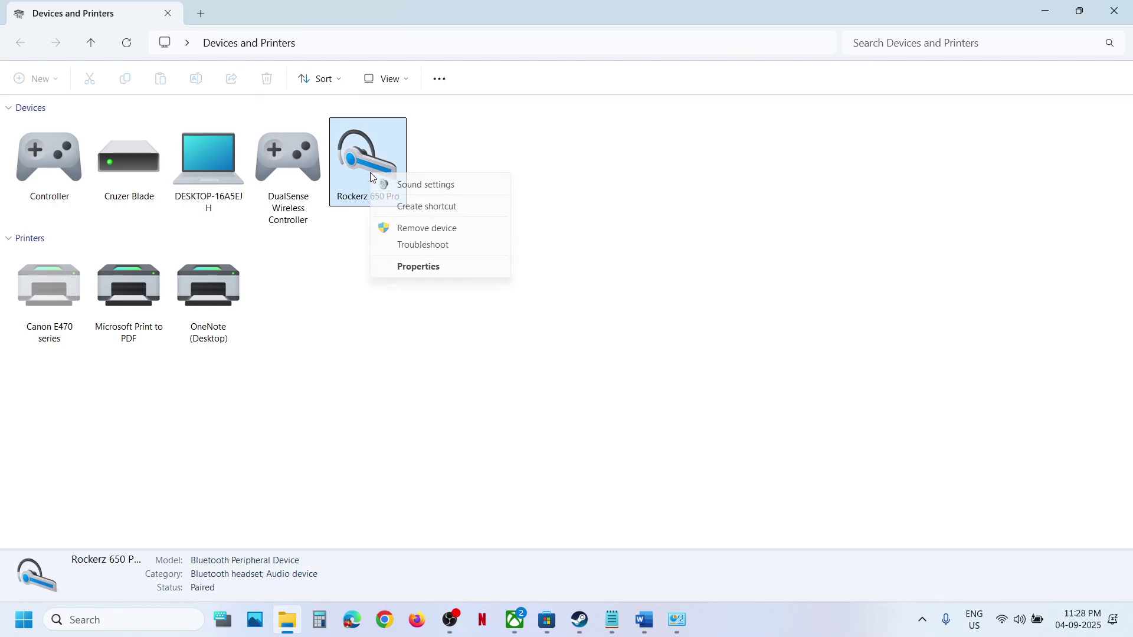
left_click(429, 268)
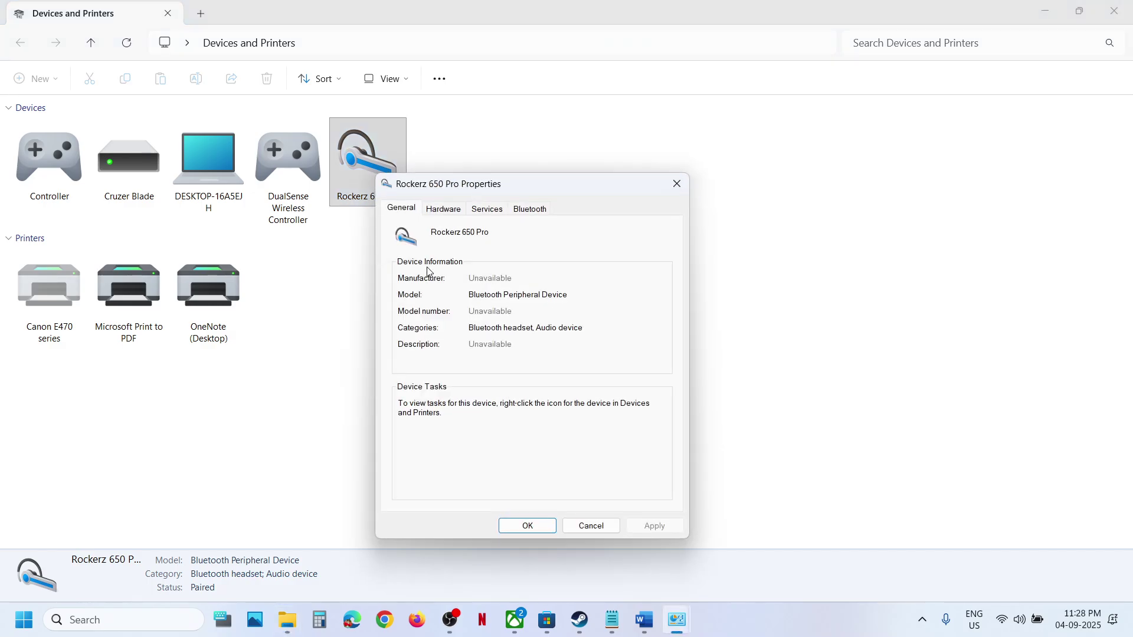
left_click(488, 212)
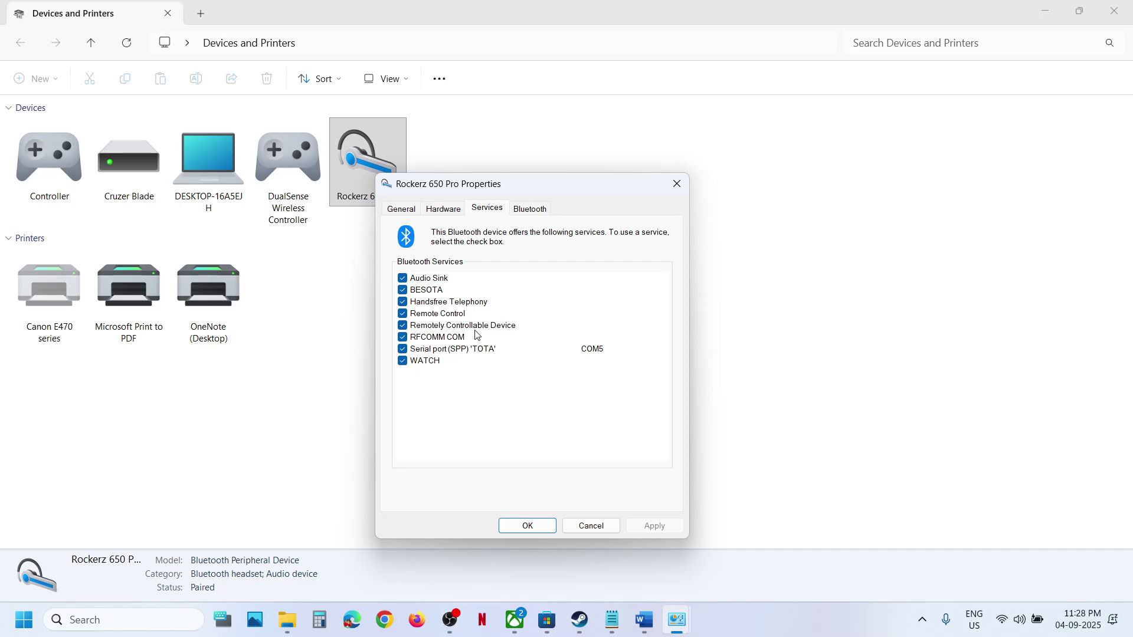
left_click(403, 301)
left_click(654, 524)
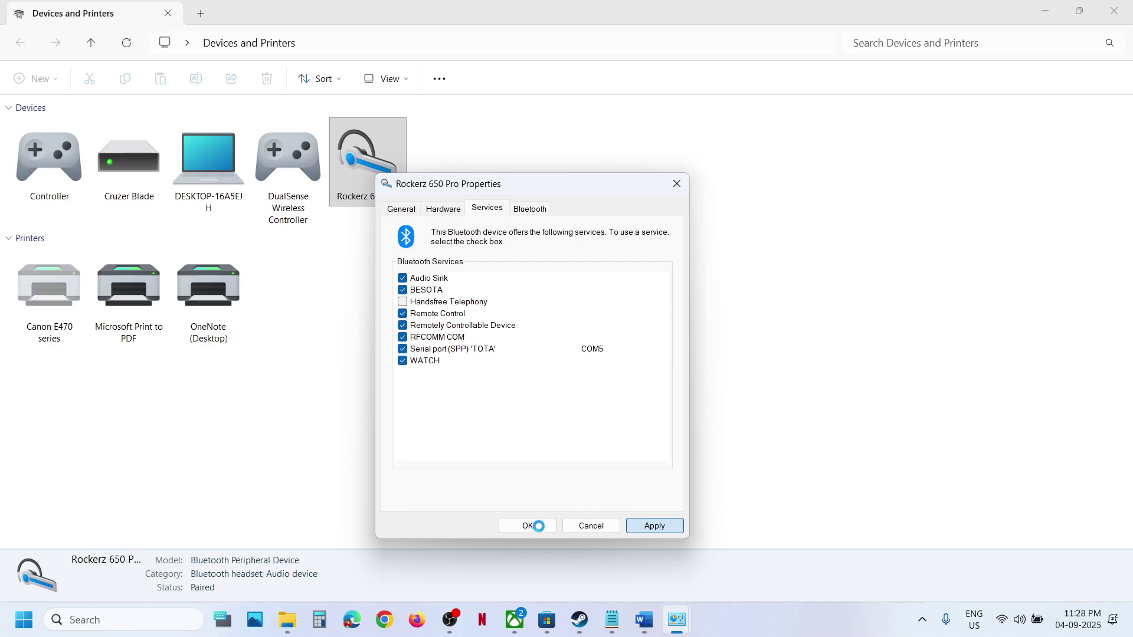
left_click(539, 525)
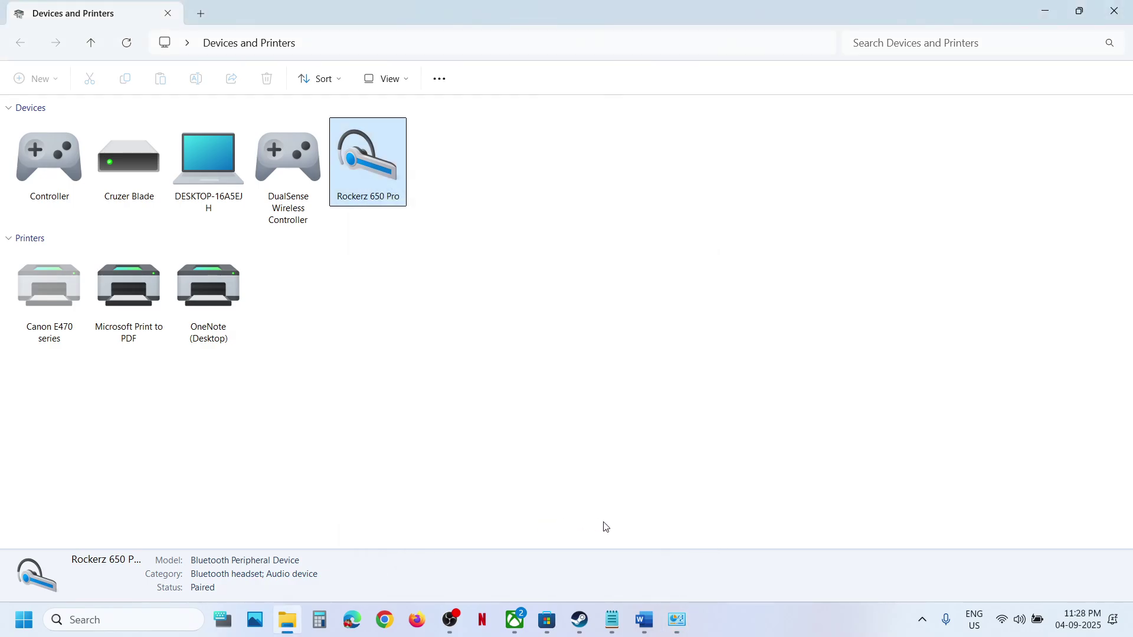
- Return to the Word document, undo the accidental overwrite of the Step 8 command, and highlight Step 9's "Verify the game files"
left_click(592, 629)
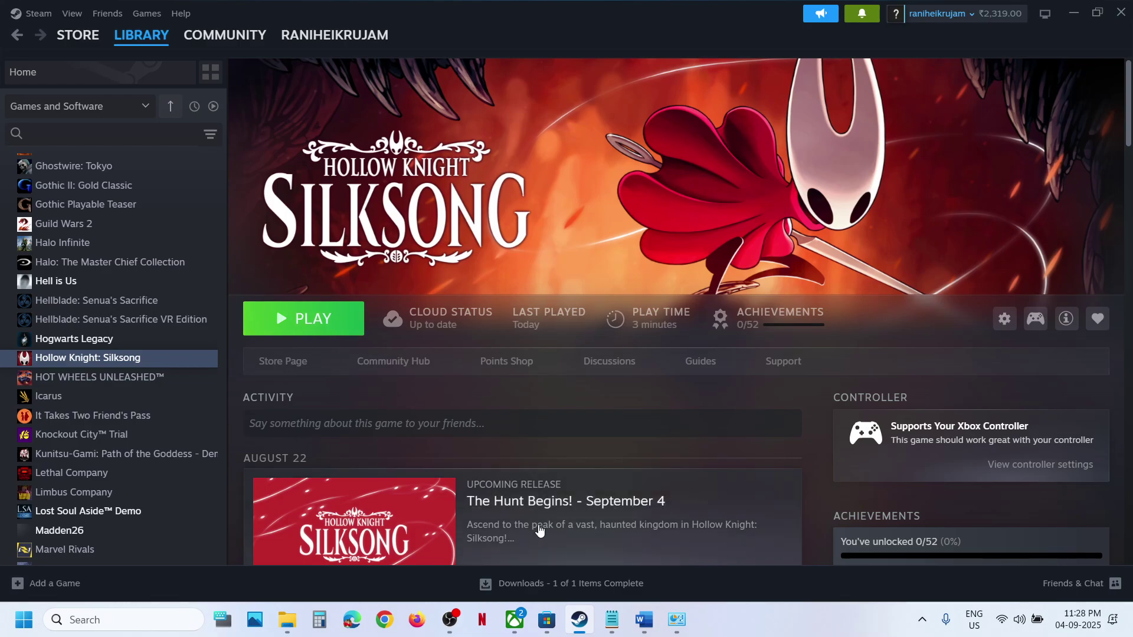
left_click(651, 631)
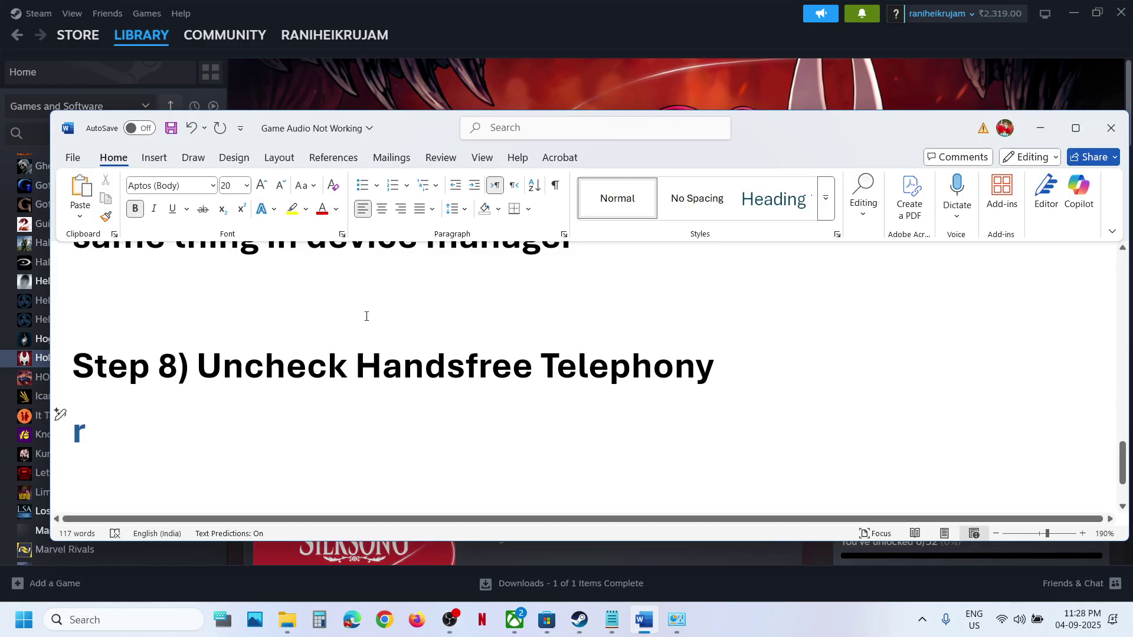
key("ctrl+z")
scroll(366, 316, "down", 2)
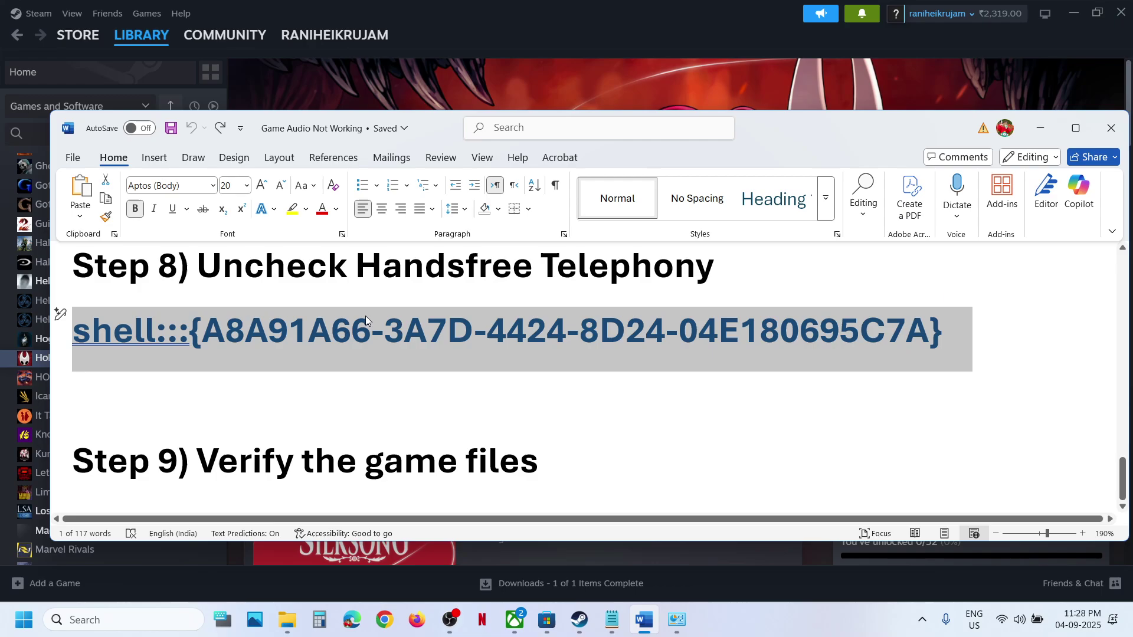
left_click_drag(240, 446, 538, 460)
- Switch to Steam, locate the file integrity check in Hollow Knight: Silksong's Installed Files properties, and close the properties
left_click(507, 79)
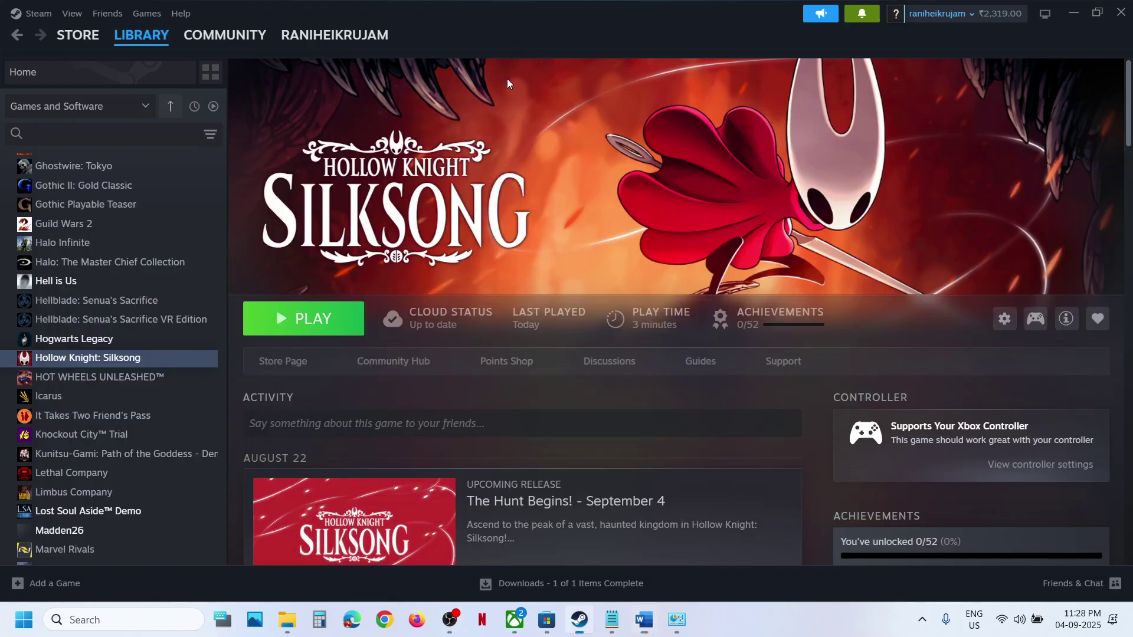
right_click(124, 357)
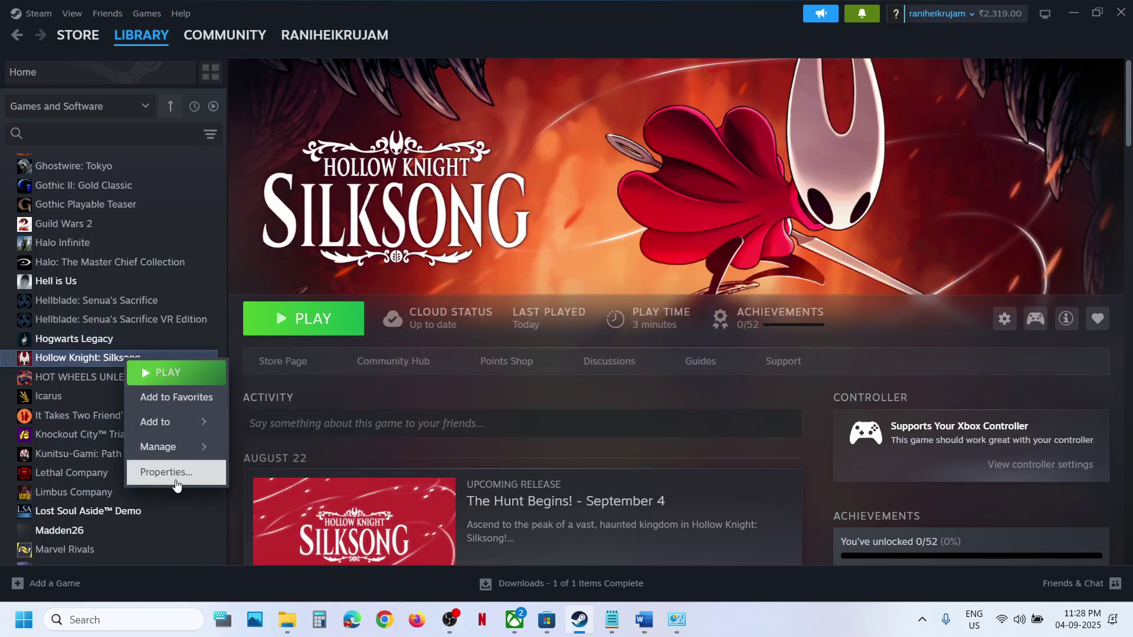
left_click(171, 472)
left_click(328, 223)
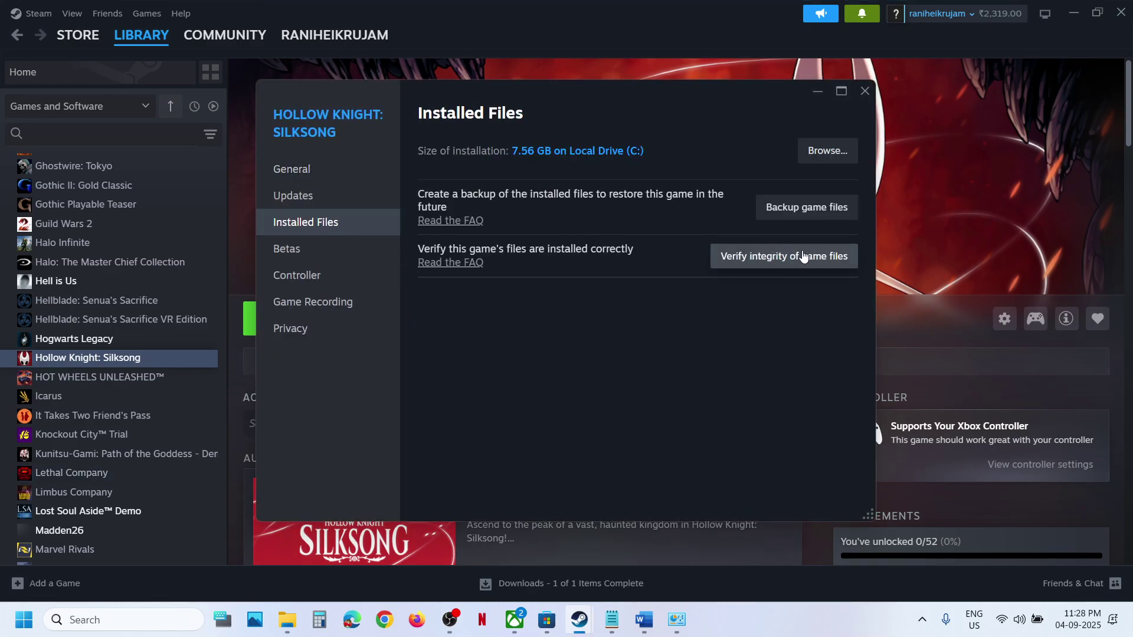
left_click(866, 91)
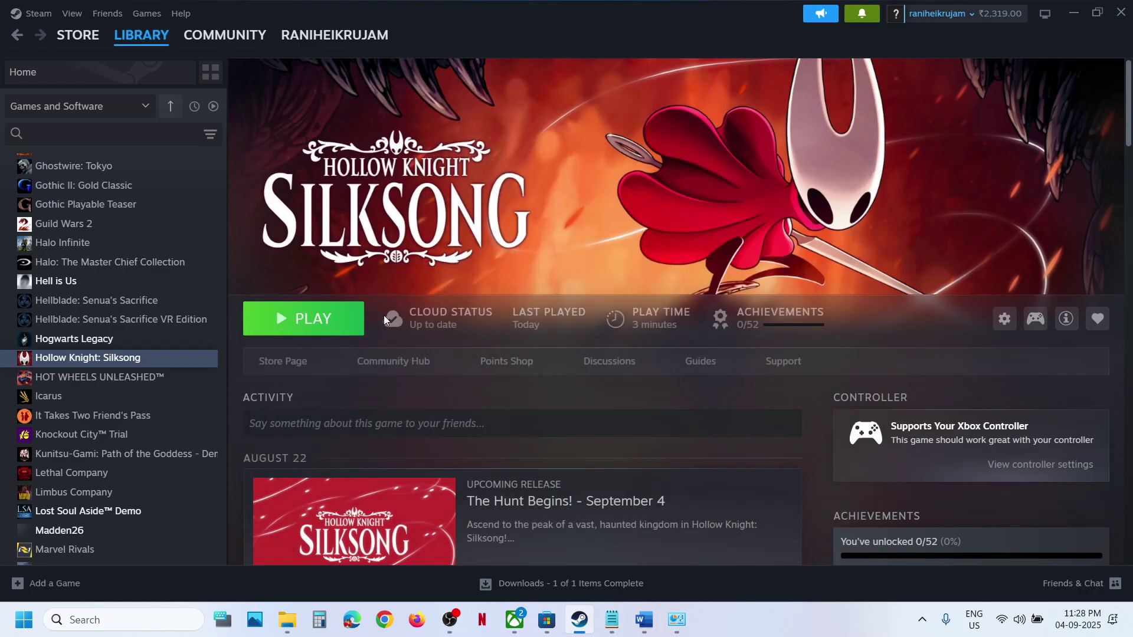
- Switch to the Xbox app and run Verify and Repair on the Hollow Knight: Silksong installation files, confirming the repair
left_click(515, 623)
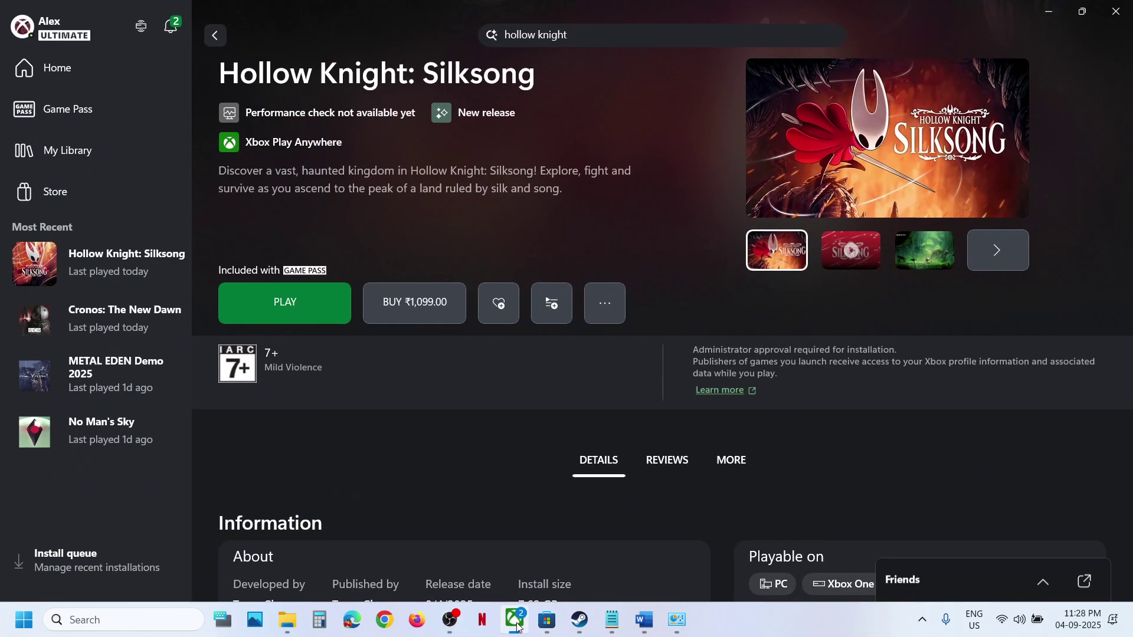
left_click(610, 305)
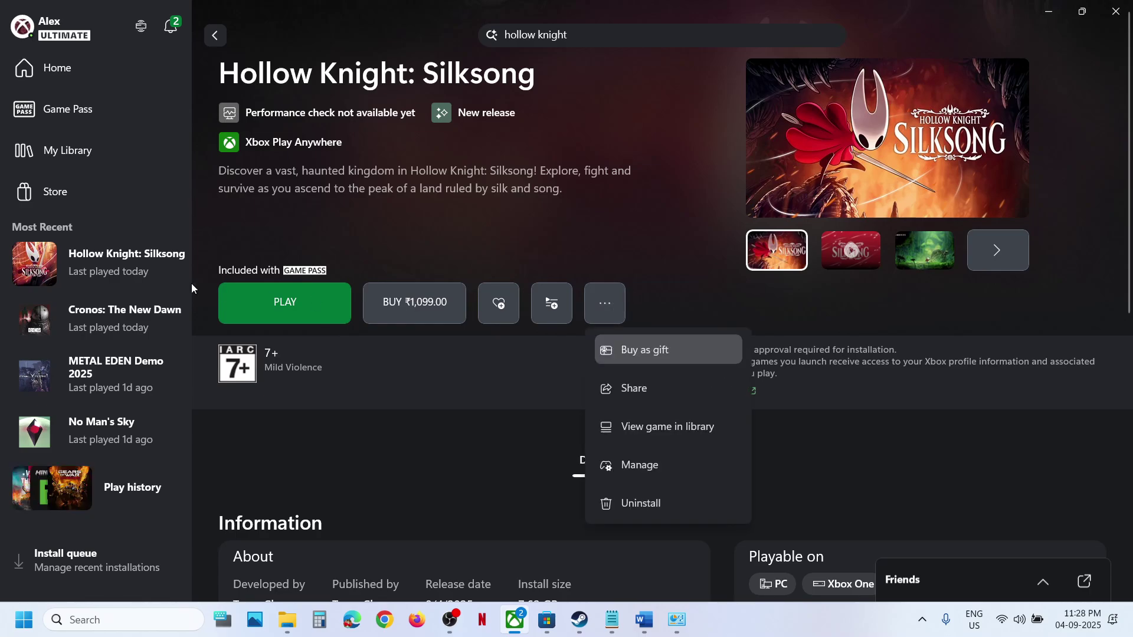
left_click(663, 465)
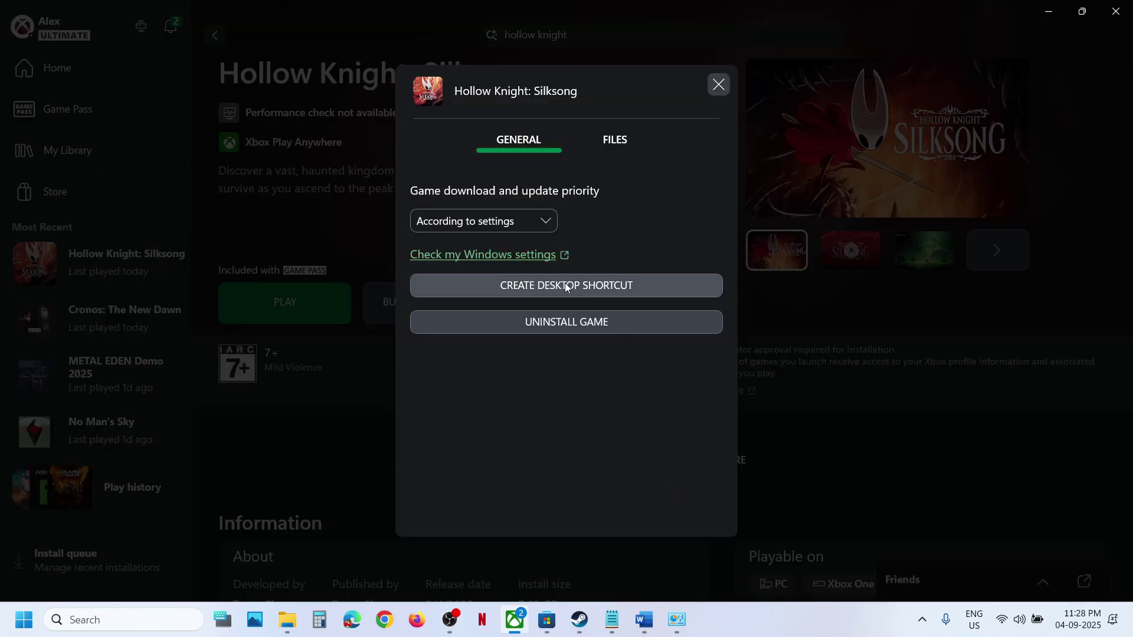
left_click(607, 142)
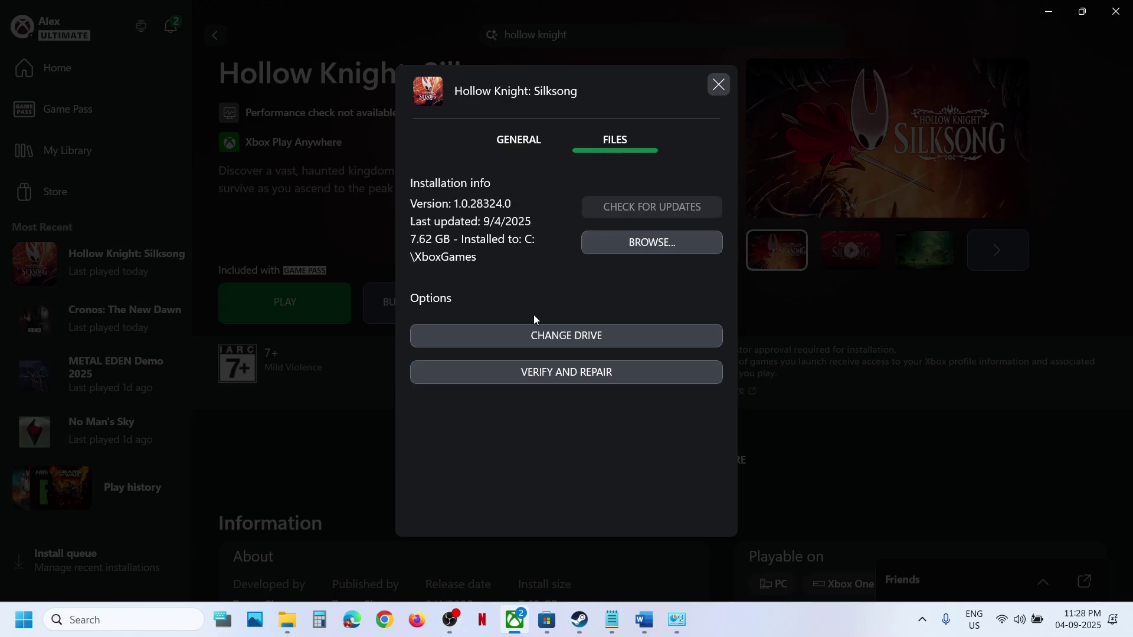
left_click(537, 381)
left_click(620, 341)
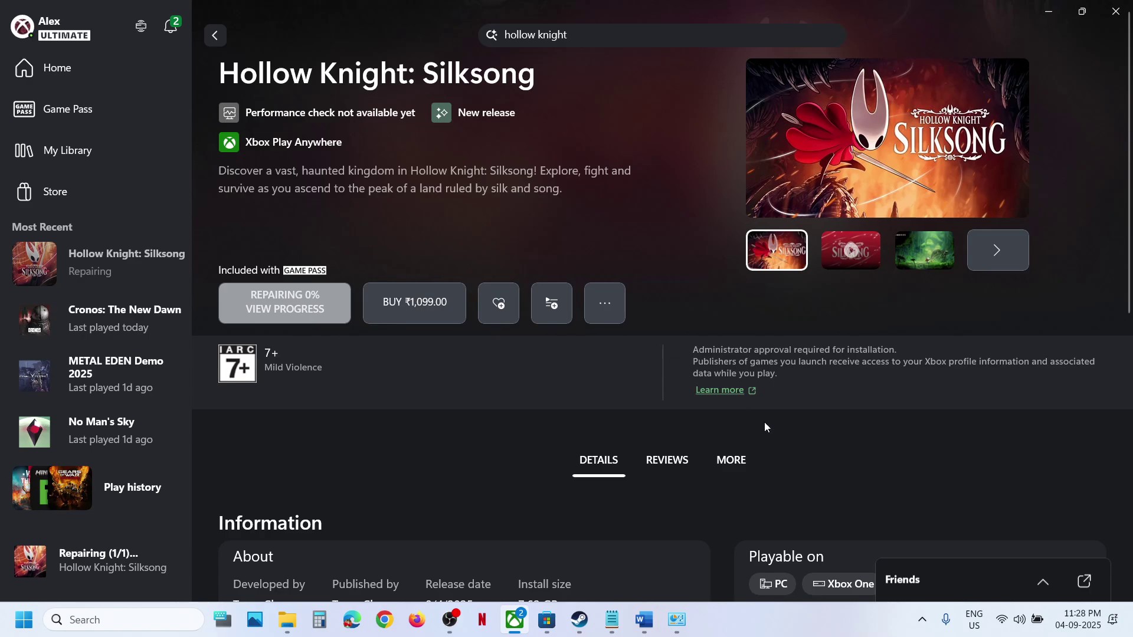
left_click(922, 620)
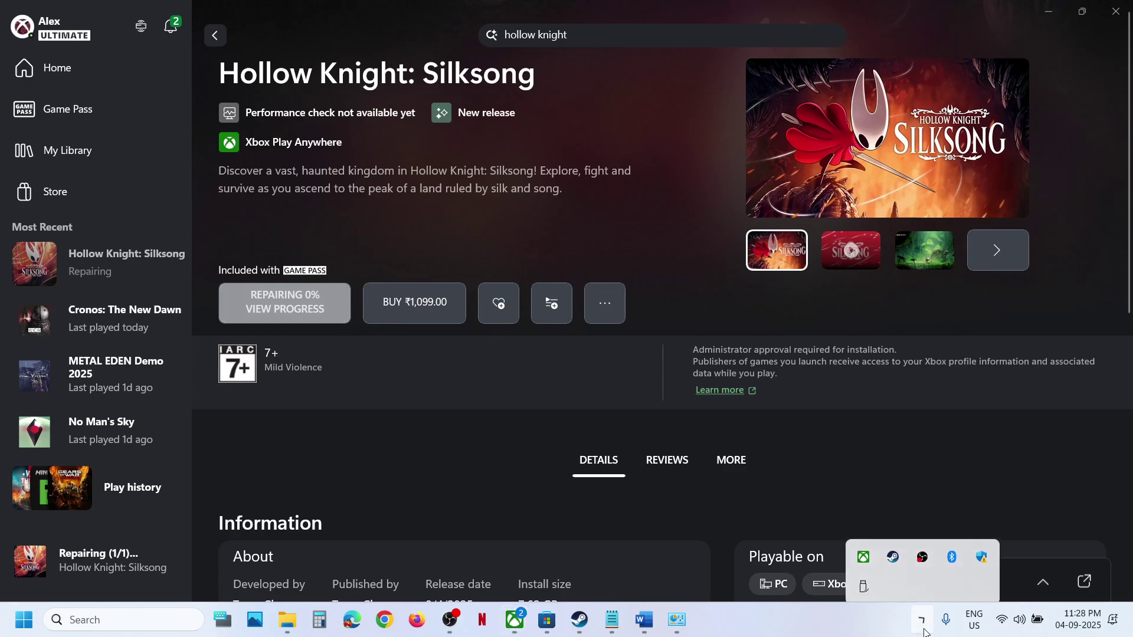
right_click(862, 546)
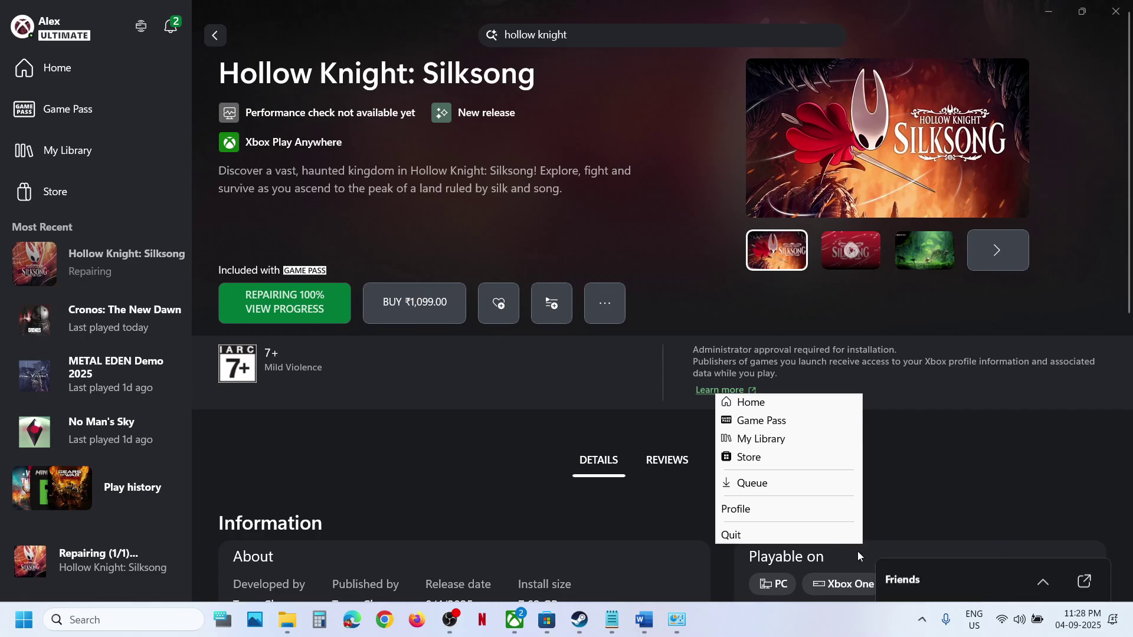
left_click(607, 195)
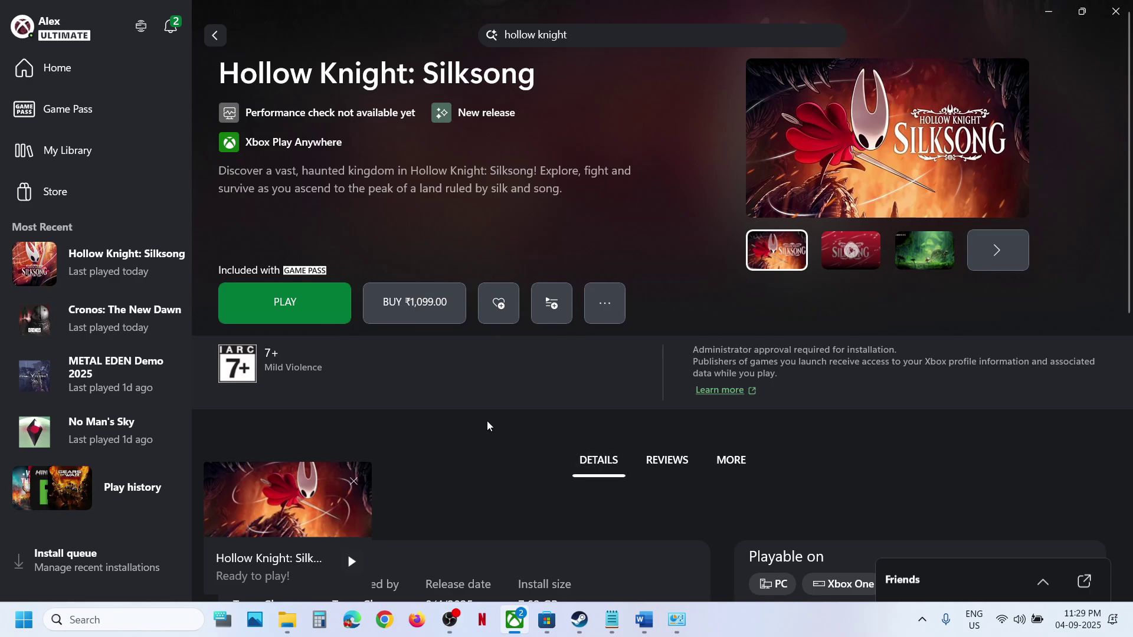
- Launch Hollow Knight: Silksong from its Xbox game page
left_click(316, 314)
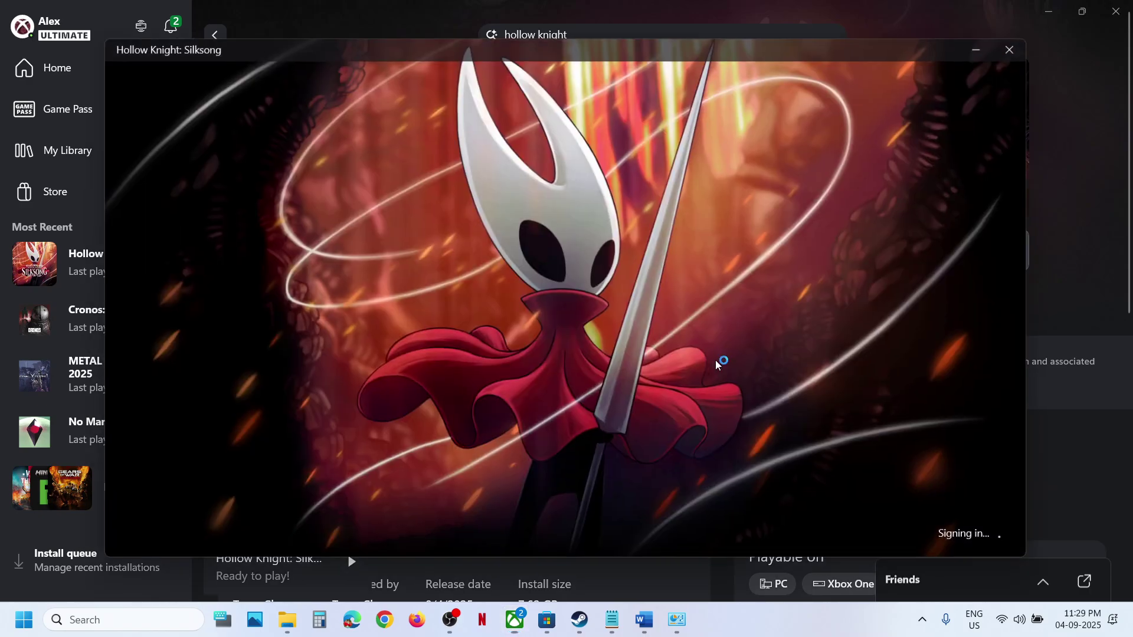